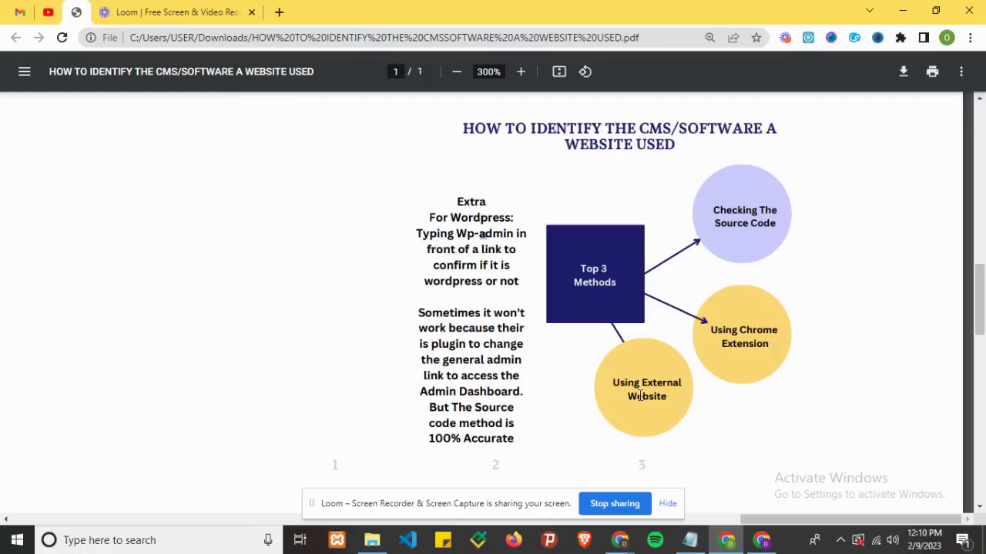
{"action": "left_click", "coordinate": [682, 544]}
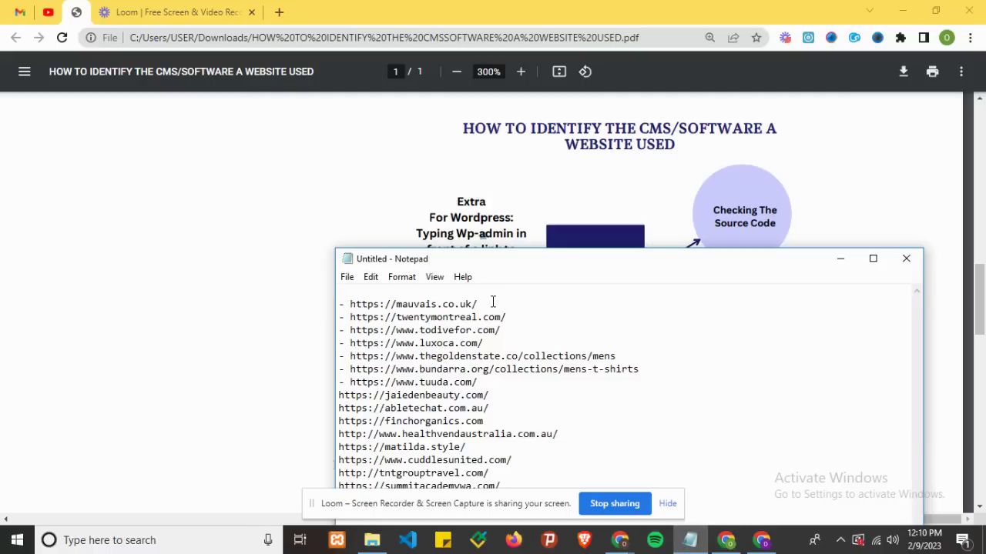
{"action": "left_click_drag", "start_coordinate": [478, 304], "coordinate": [351, 303]}
{"action": "key", "text": "ctrl+c"}
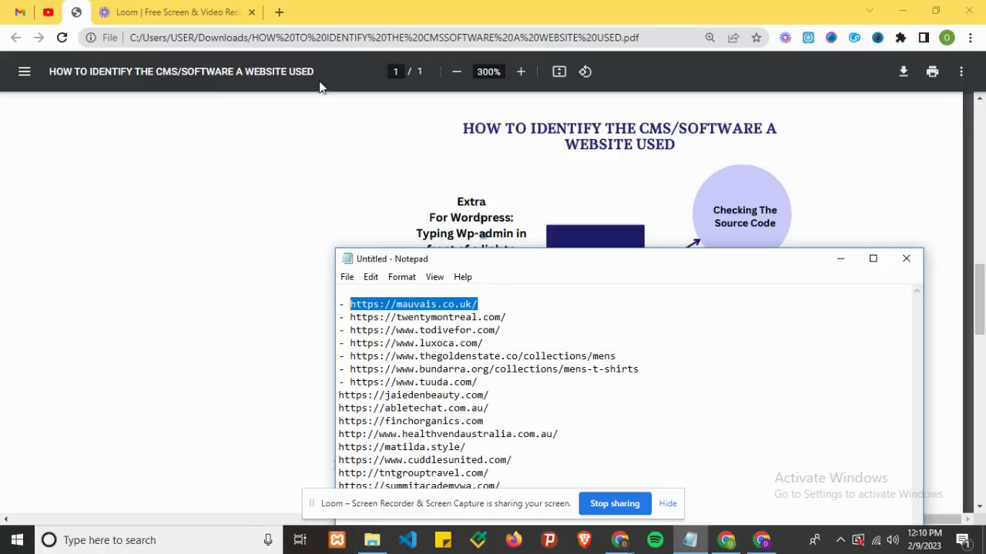
{"action": "left_click", "coordinate": [277, 13]}
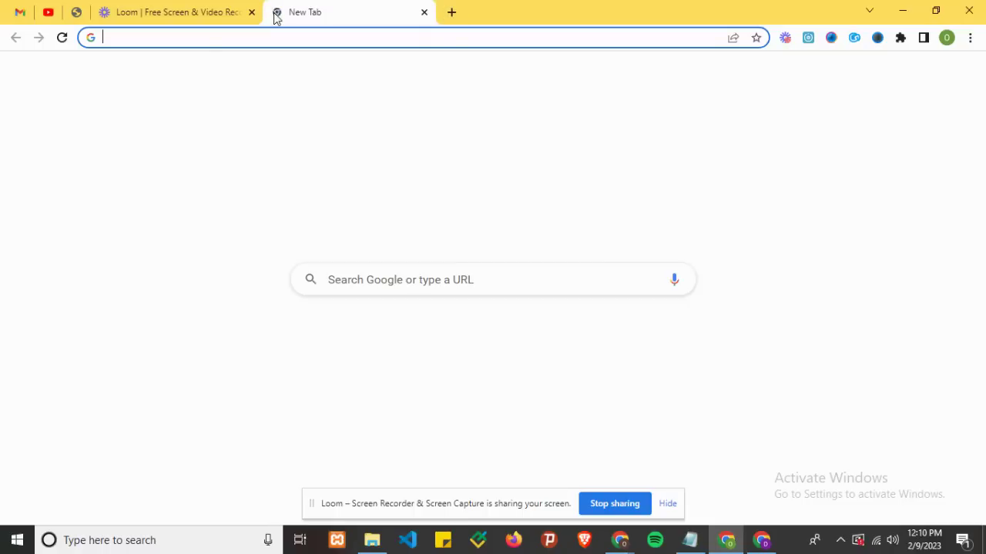
Step: Paste the copied address to load the MAUVAIS shop, then come back to its tab after checking the PDF
{"action": "key", "text": "ctrl+v"}
{"action": "key", "text": "Return"}
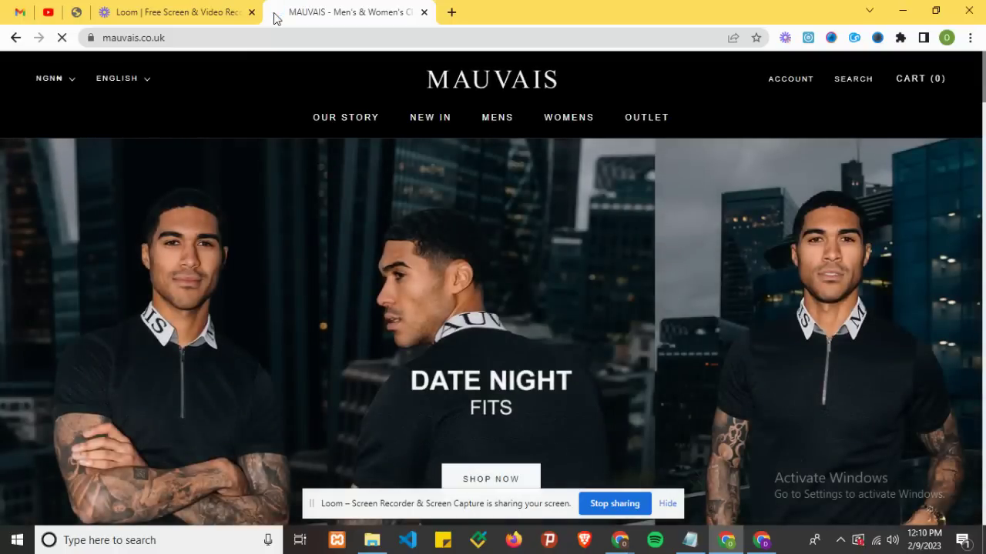
{"action": "left_click", "coordinate": [77, 10]}
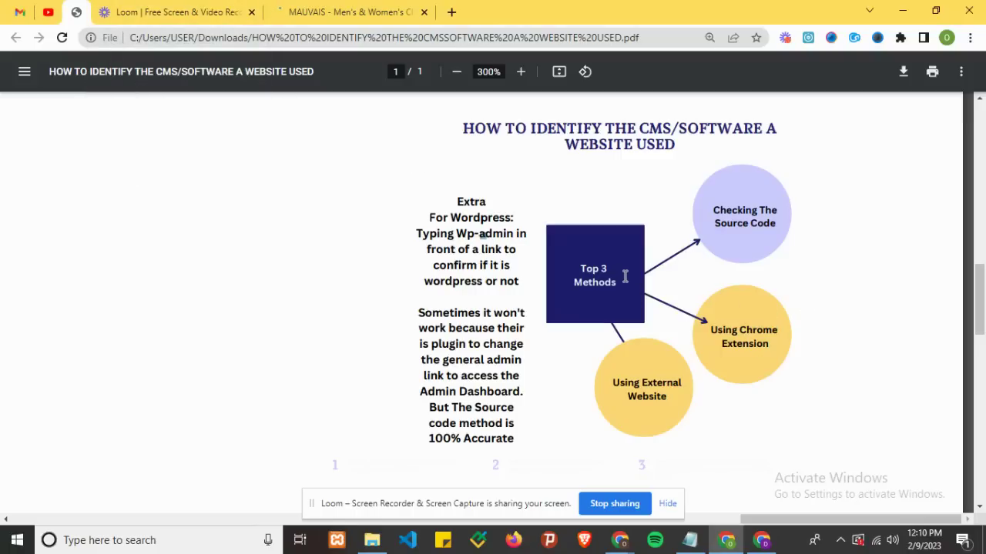
{"action": "left_click", "coordinate": [399, 6]}
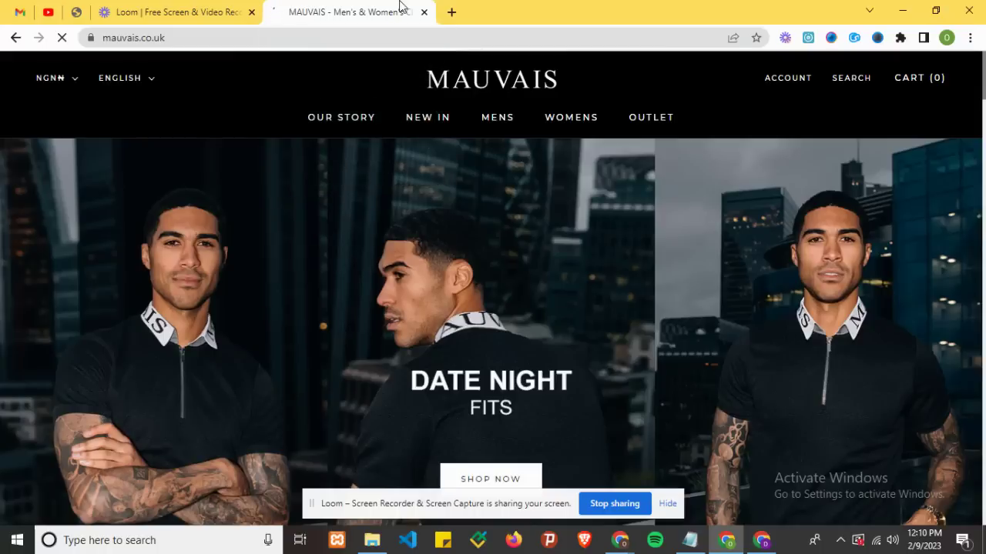
{"action": "mouse_move", "coordinate": [553, 253]}
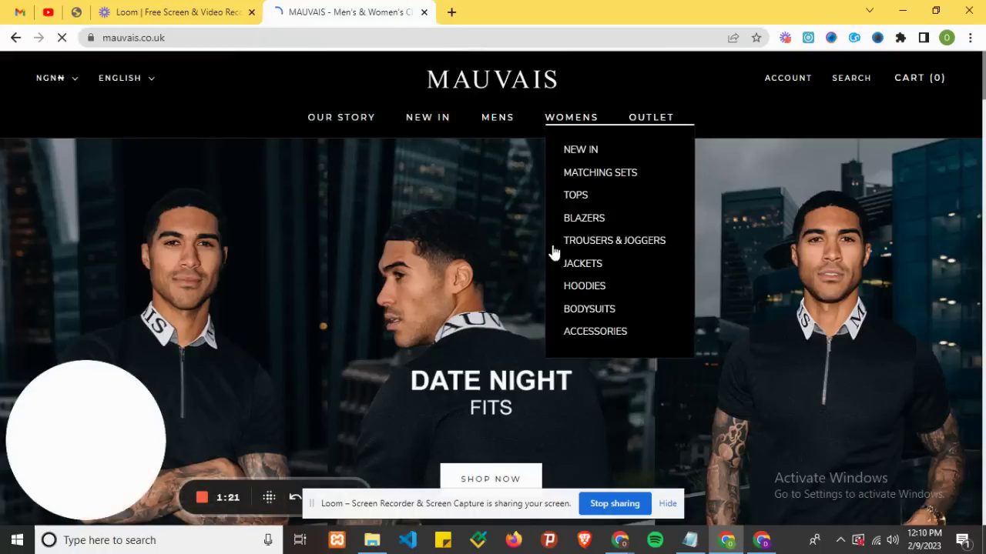
{"action": "right_click", "coordinate": [394, 249]}
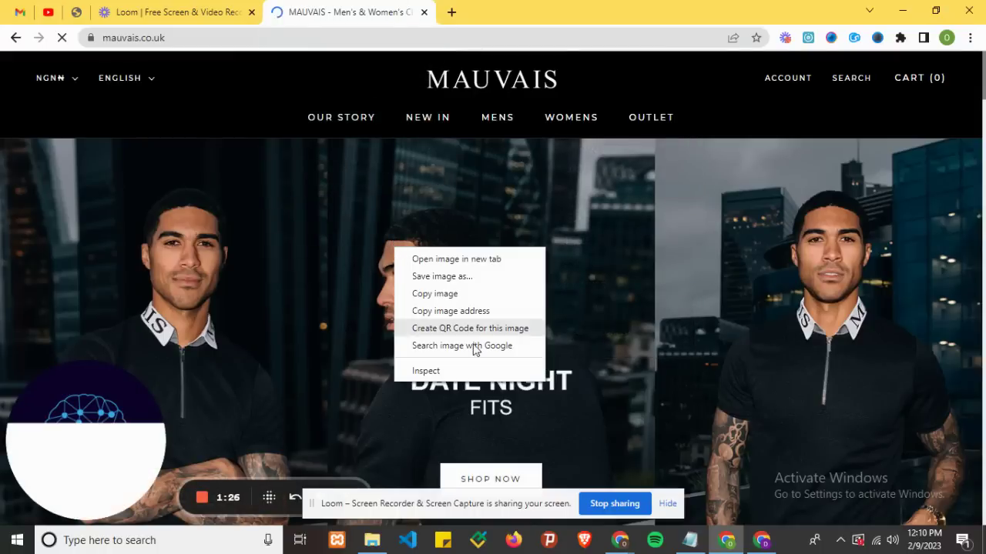
{"action": "left_click", "coordinate": [319, 293]}
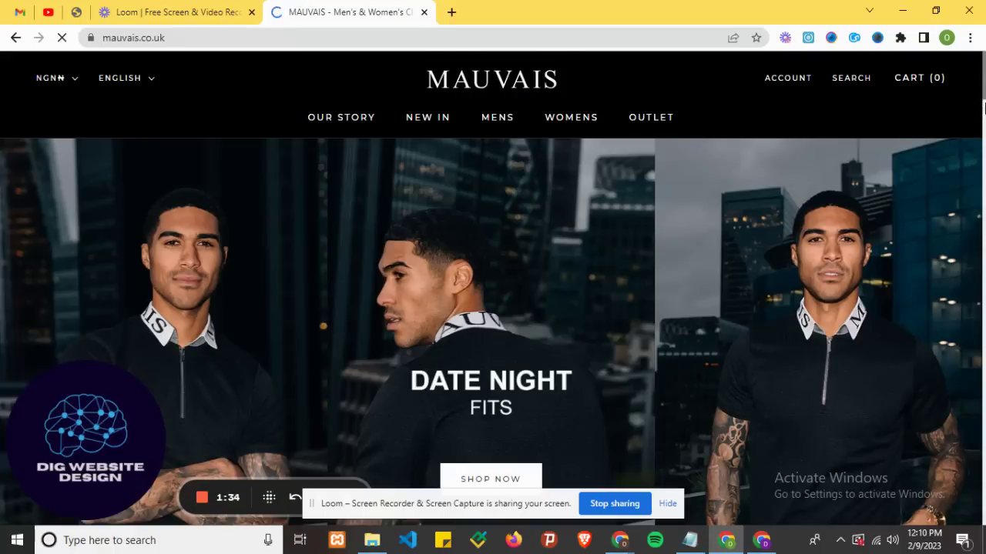
{"action": "scroll", "coordinate": [983, 116], "scroll_direction": "down", "scroll_amount": 4}
{"action": "left_click_drag", "start_coordinate": [982, 110], "coordinate": [968, 93]}
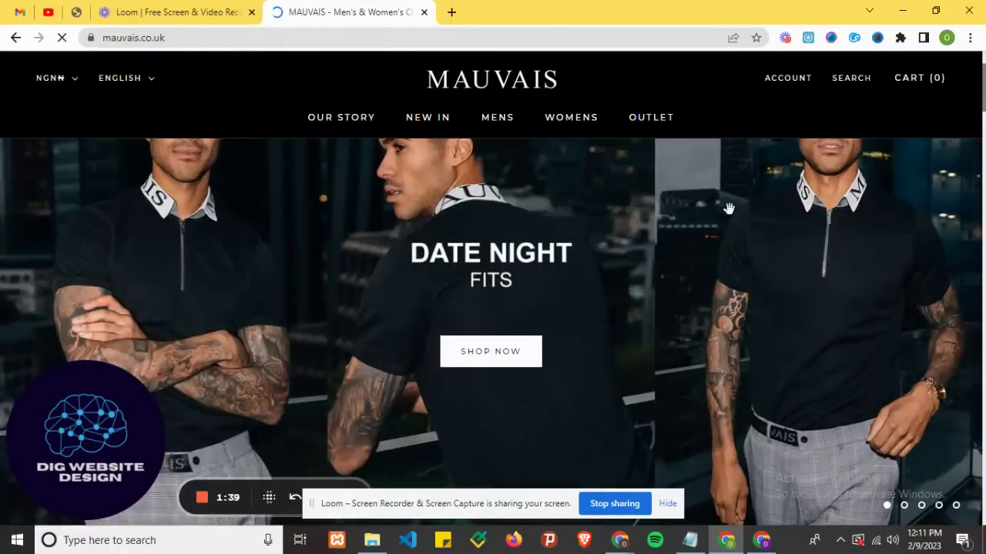
{"action": "right_click", "coordinate": [460, 221]}
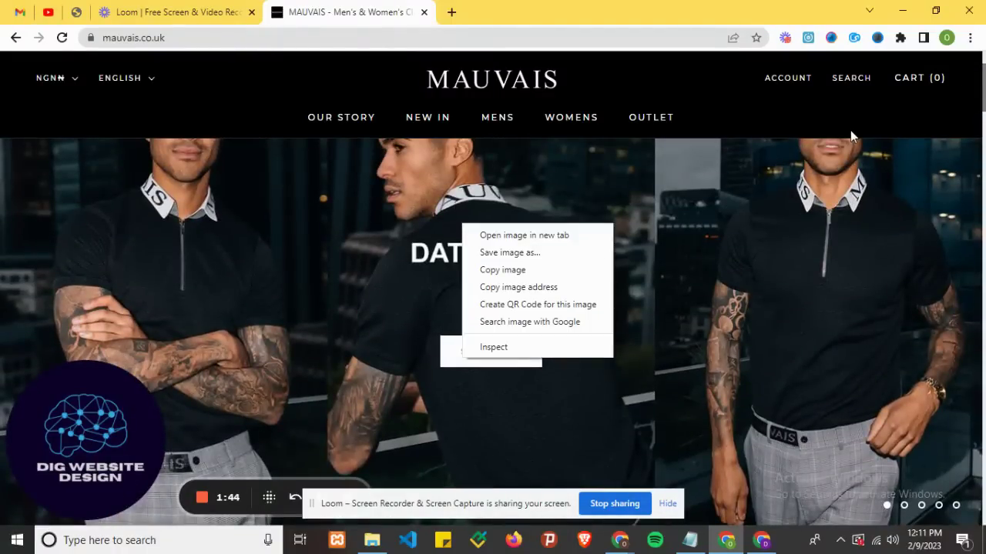
{"action": "left_click", "coordinate": [978, 102]}
{"action": "left_click_drag", "start_coordinate": [983, 89], "coordinate": [982, 162]}
{"action": "scroll", "coordinate": [982, 162], "scroll_direction": "down", "scroll_amount": 1}
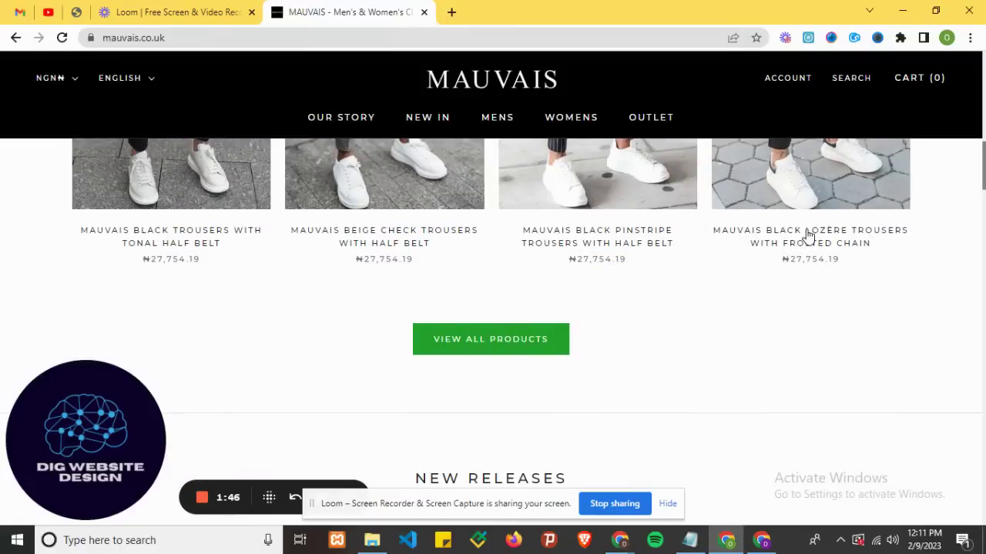
{"action": "right_click", "coordinate": [739, 345]}
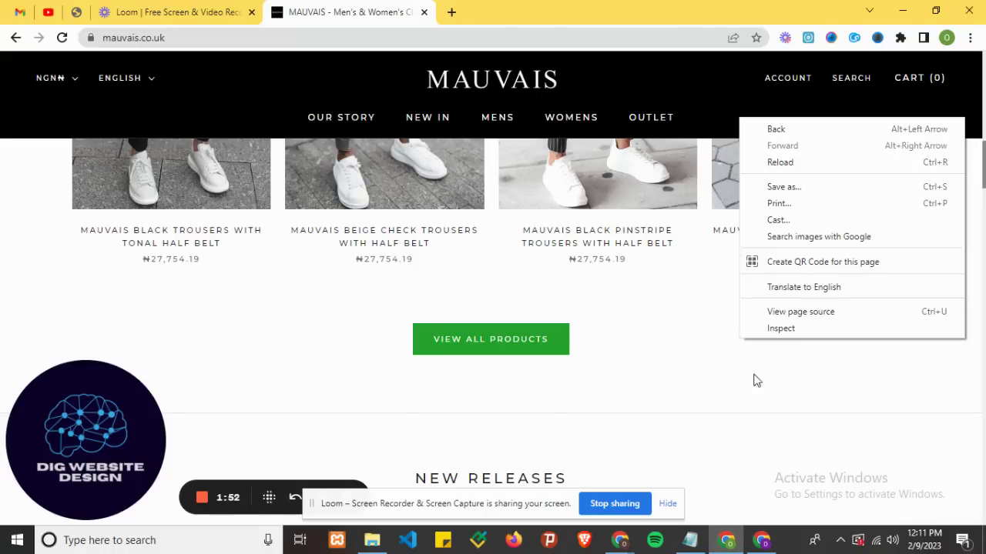
{"action": "left_click", "coordinate": [701, 395]}
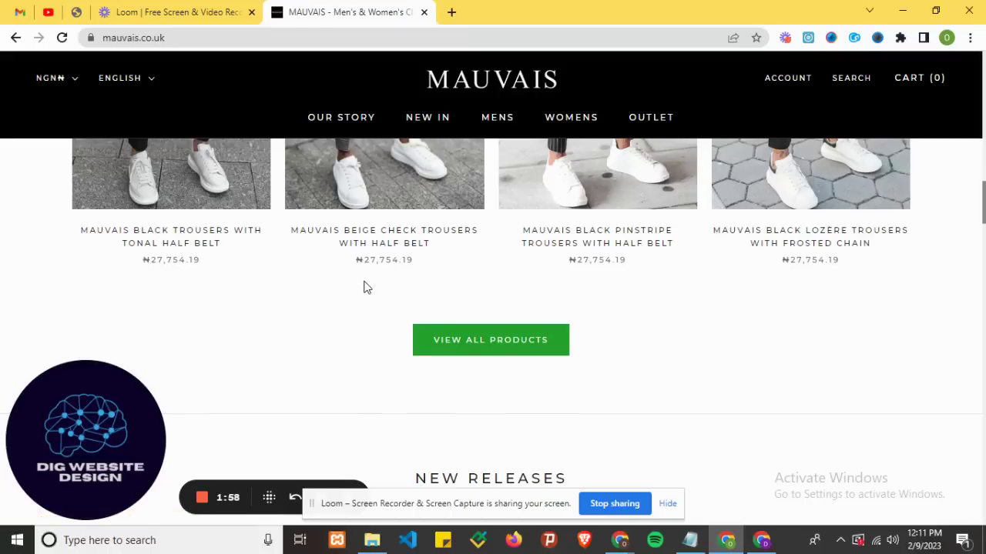
Step: Open the mauvais.co.uk page source with Ctrl+U and look over its opening lines
{"action": "key", "text": "ctrl+u"}
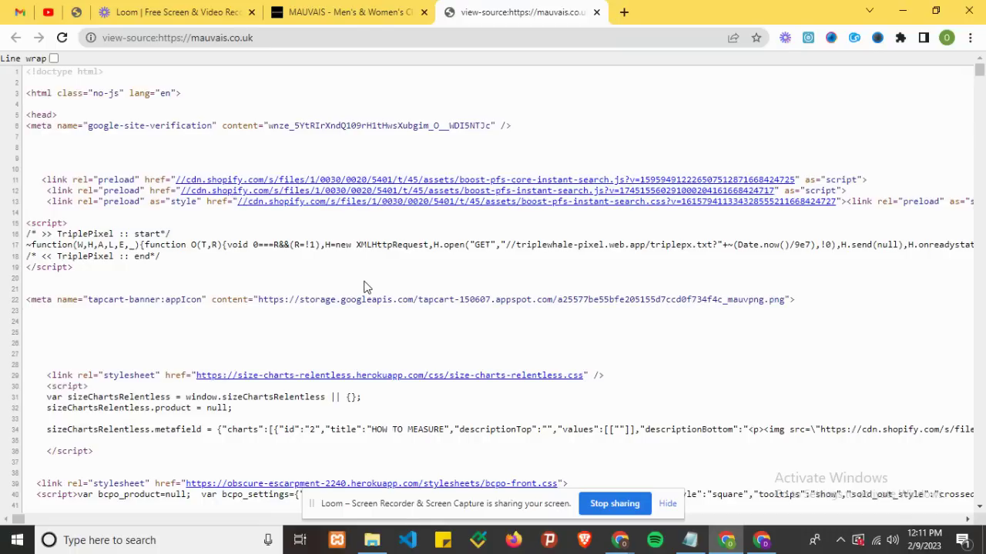
{"action": "left_click", "coordinate": [301, 15]}
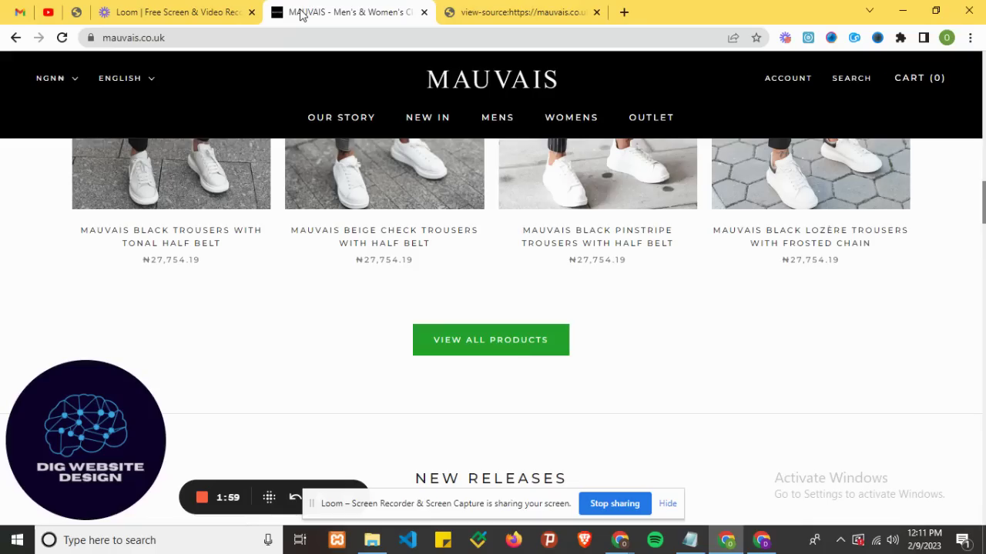
{"action": "left_click", "coordinate": [502, 7]}
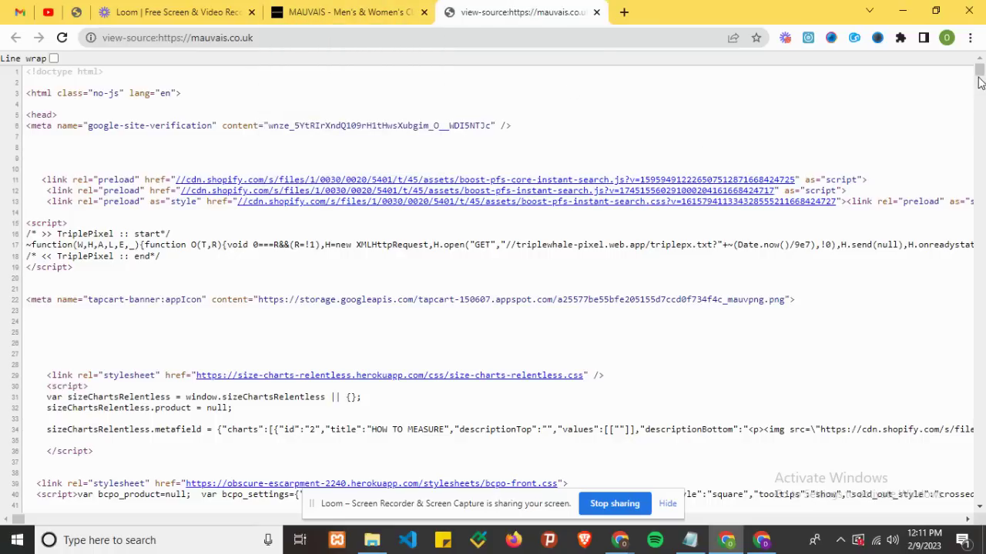
{"action": "mouse_move", "coordinate": [980, 80]}
{"action": "left_mouse_down"}
{"action": "mouse_move", "coordinate": [979, 91]}
{"action": "mouse_move", "coordinate": [979, 69]}
{"action": "left_mouse_up"}
{"action": "left_click_drag", "start_coordinate": [178, 150], "coordinate": [267, 206]}
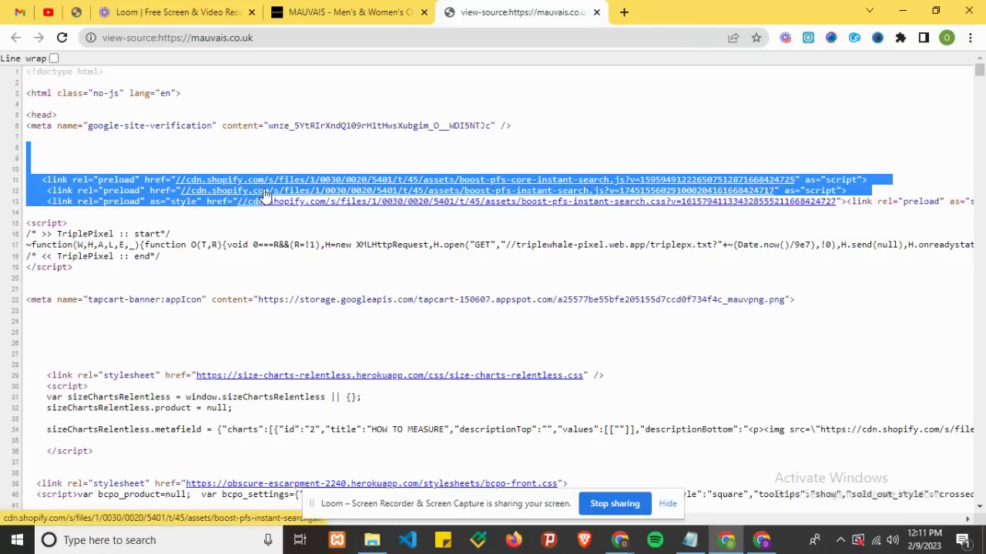
{"action": "left_click", "coordinate": [184, 150]}
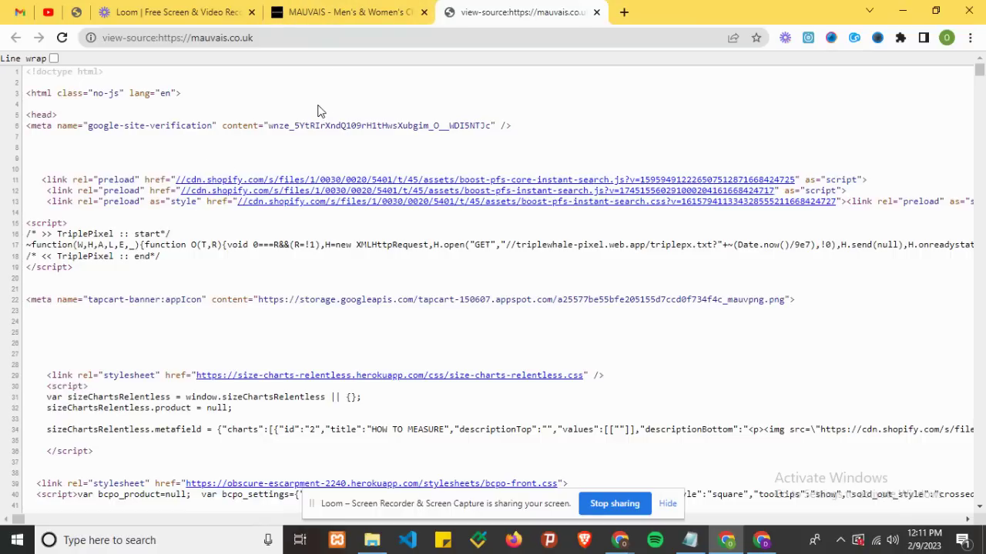
Step: Try the find bar and the right-click menu on the page source, then dismiss both
{"action": "key", "text": "ctrl+f"}
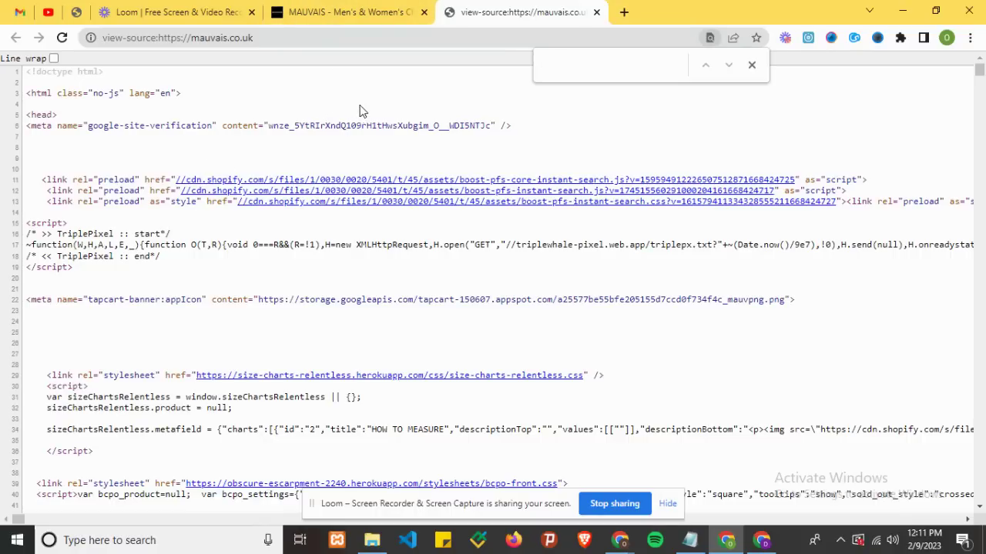
{"action": "left_click", "coordinate": [752, 65]}
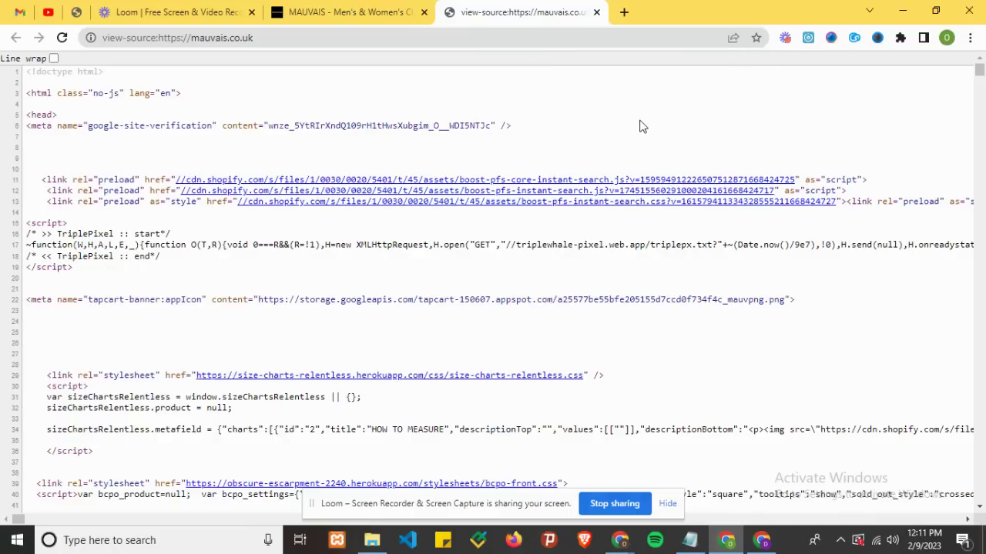
{"action": "right_click", "coordinate": [640, 125]}
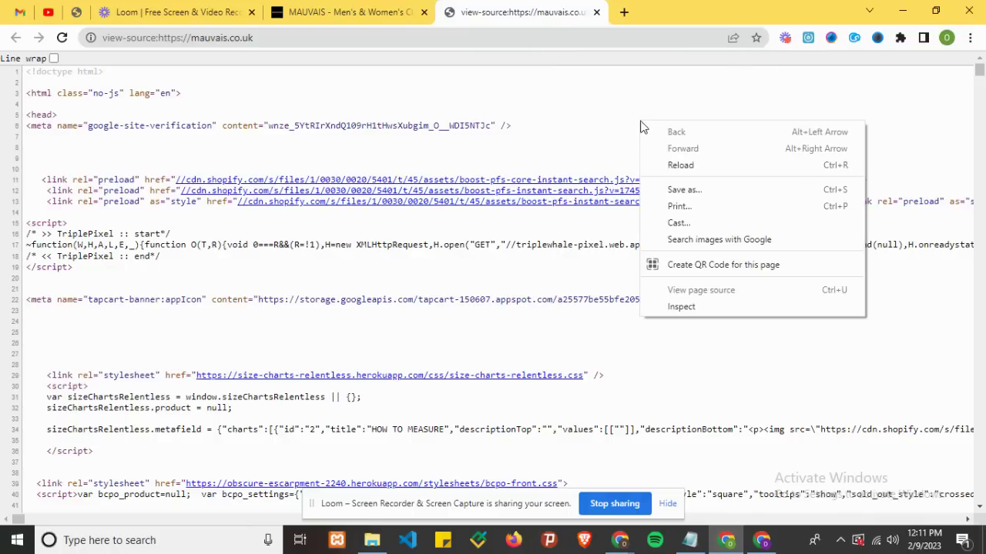
{"action": "right_click", "coordinate": [592, 118]}
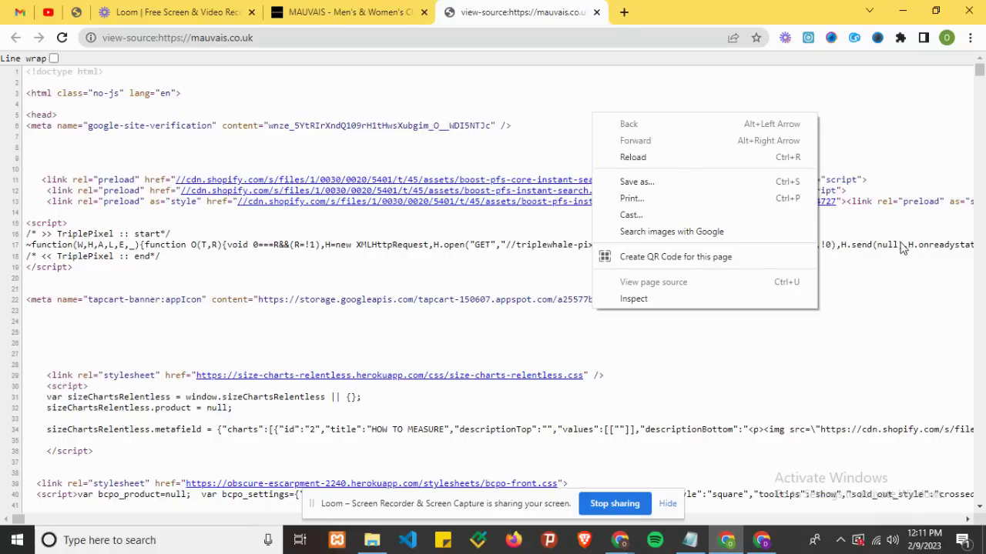
{"action": "left_click", "coordinate": [851, 135]}
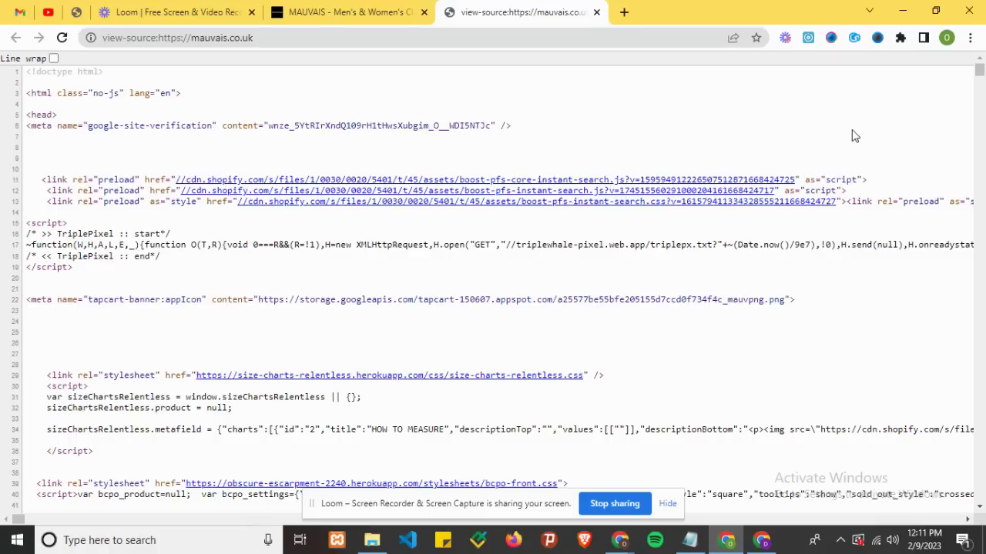
Step: Find 'Shopify' in the page source (547 matches) and step through the first several hits
{"action": "key", "text": "ctrl+f"}
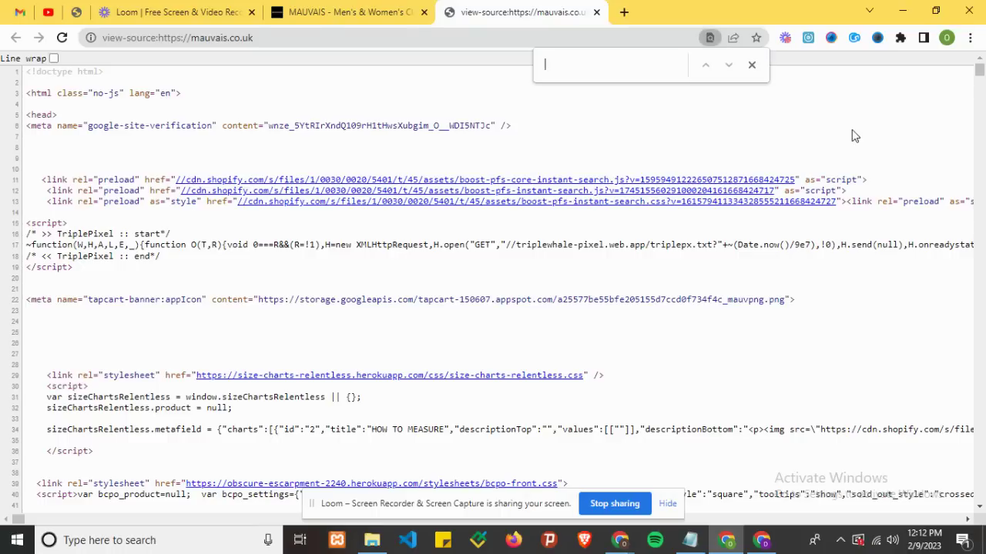
{"action": "type", "text": "Shopify"}
{"action": "key", "text": "Return"}
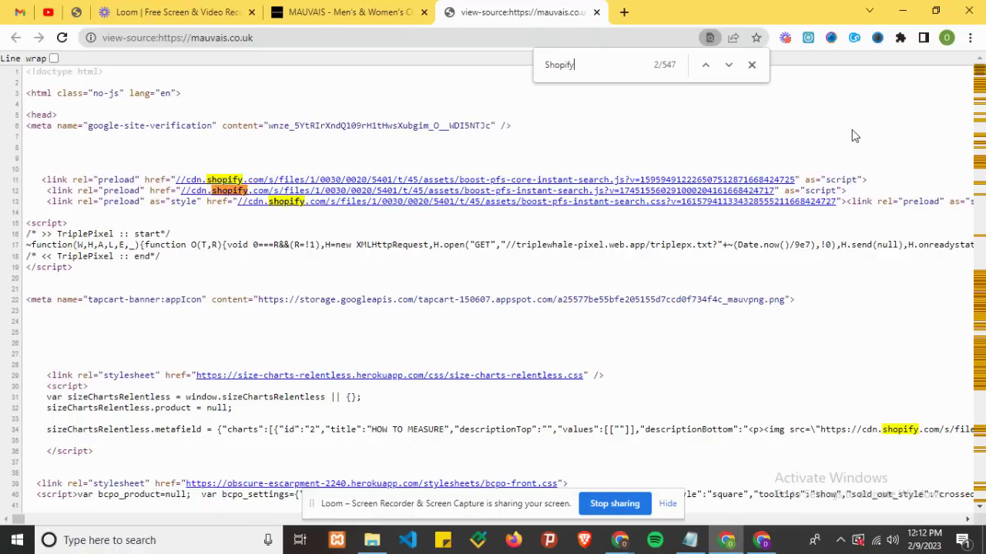
{"action": "key", "text": "Return"}
{"action": "key", "text": "Return"}
{"action": "key", "text": "Return"}
{"action": "key", "text": "Return"}
{"action": "key", "text": "Return"}
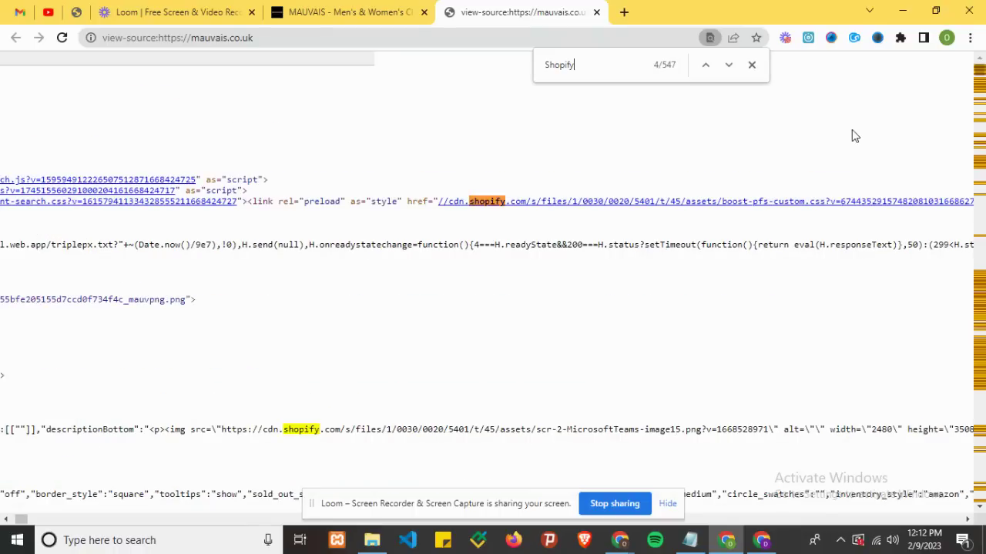
{"action": "key", "text": "Return"}
{"action": "key", "text": "Return"}
{"action": "key", "text": "Return"}
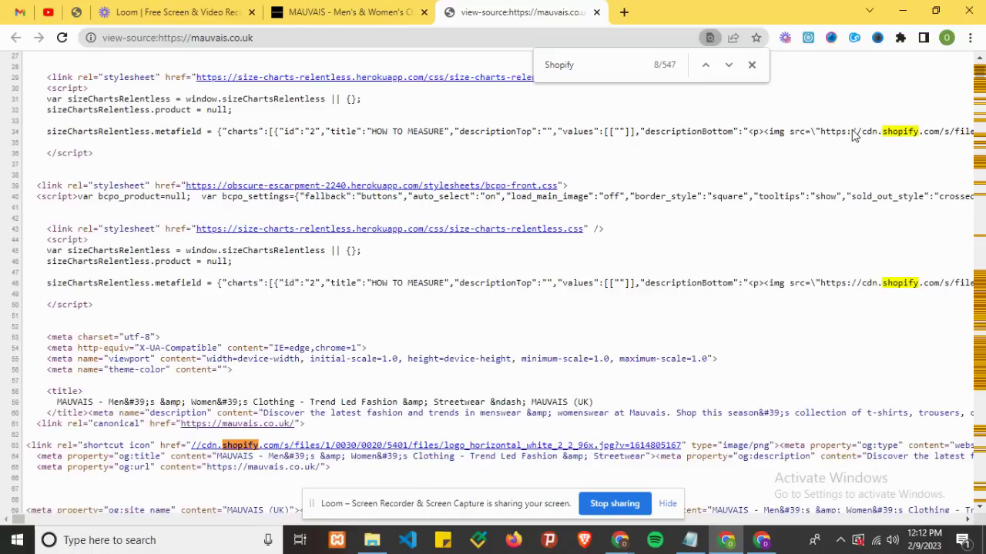
{"action": "key", "text": "Return"}
{"action": "key", "text": "Return"}
{"action": "key", "text": "Return"}
{"action": "key", "text": "Return"}
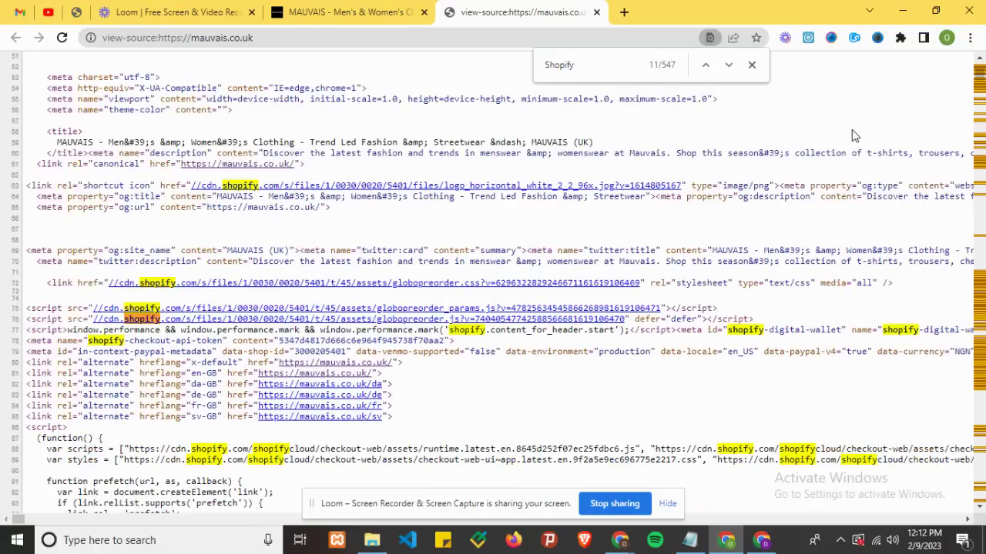
{"action": "key", "text": "Return"}
{"action": "key", "text": "Return"}
{"action": "key", "text": "Return"}
{"action": "key", "text": "Return"}
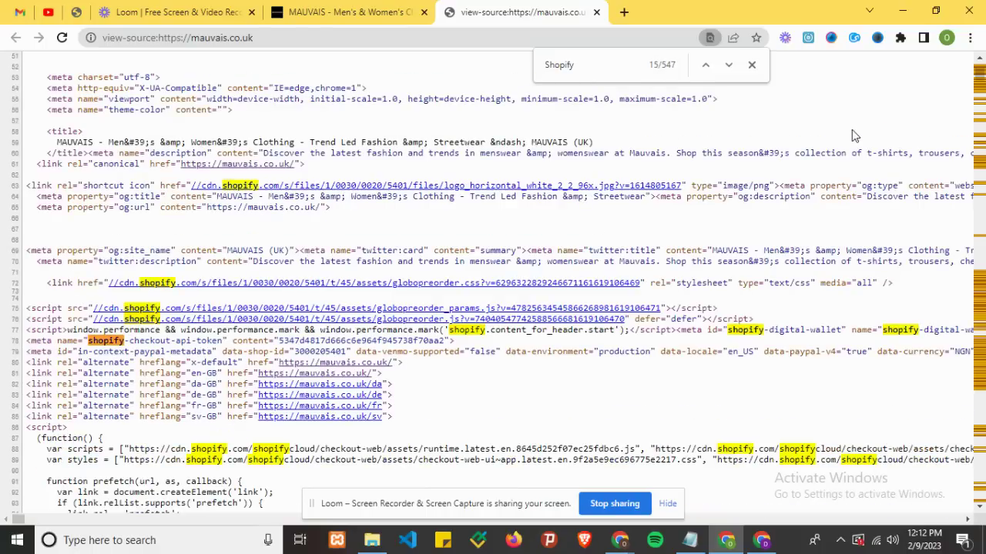
{"action": "key", "text": "Return"}
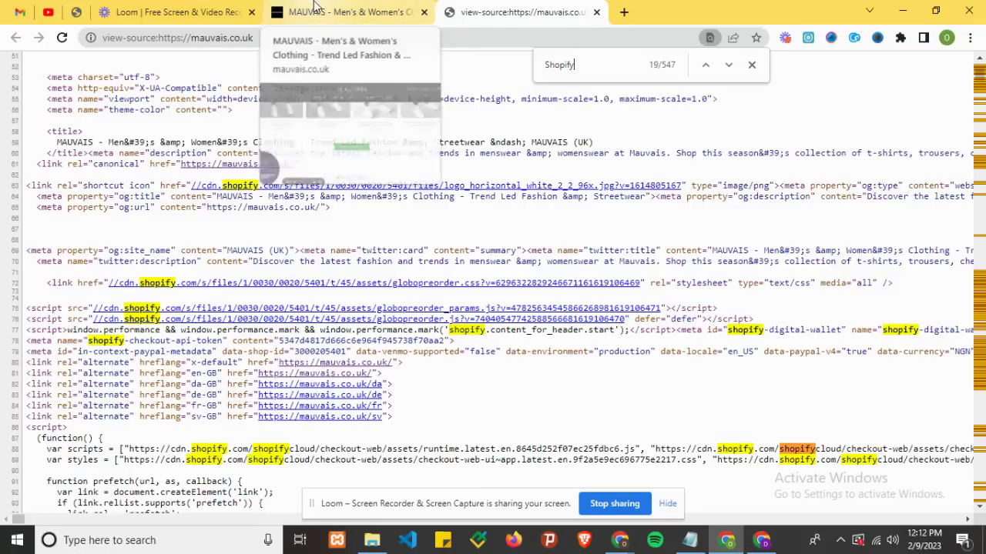
Step: In a new tab, type 'Webanalyzer' and search Google for the suggested 'wappalyzer chrome'
{"action": "left_click", "coordinate": [78, 11]}
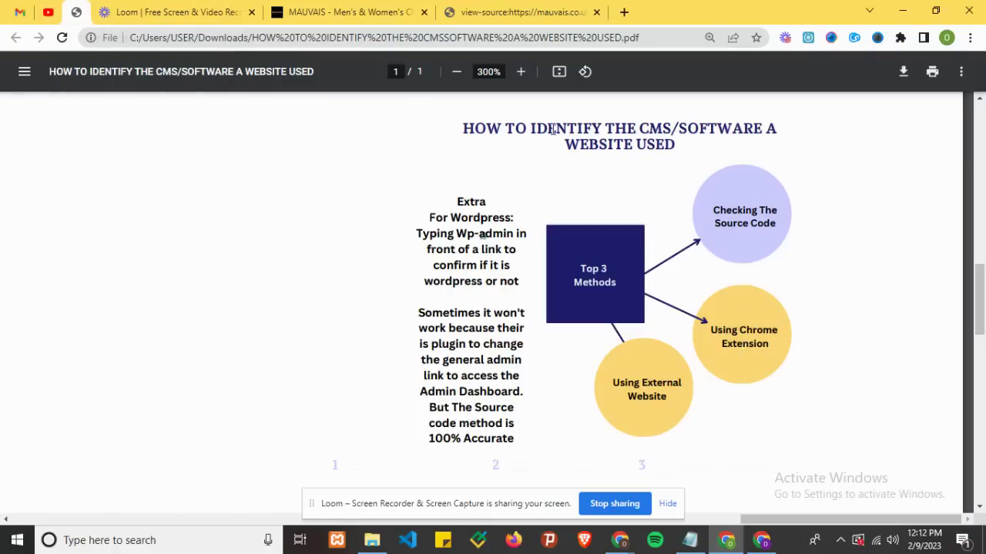
{"action": "left_click", "coordinate": [574, 11]}
{"action": "left_click", "coordinate": [623, 11]}
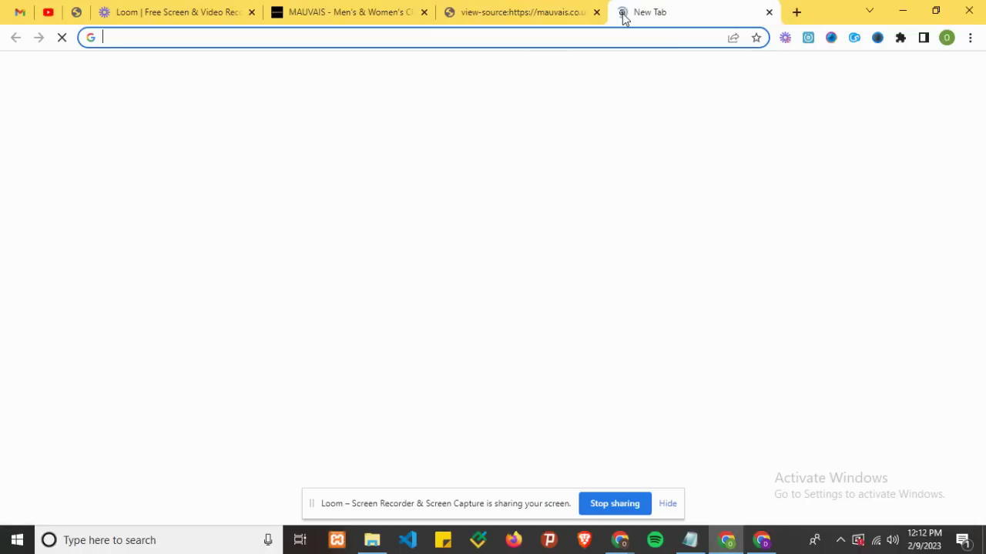
{"action": "type", "text": "Web"}
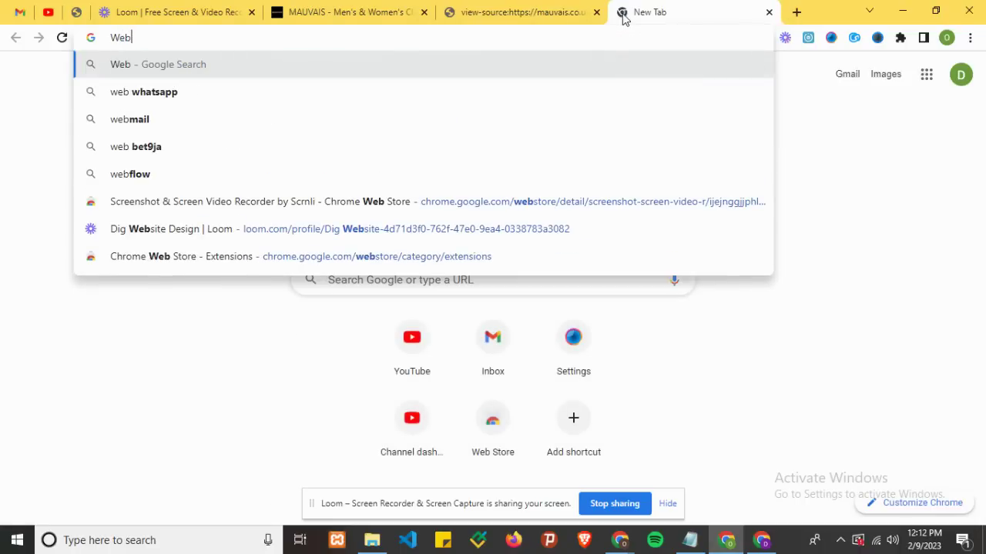
{"action": "type", "text": "anal"}
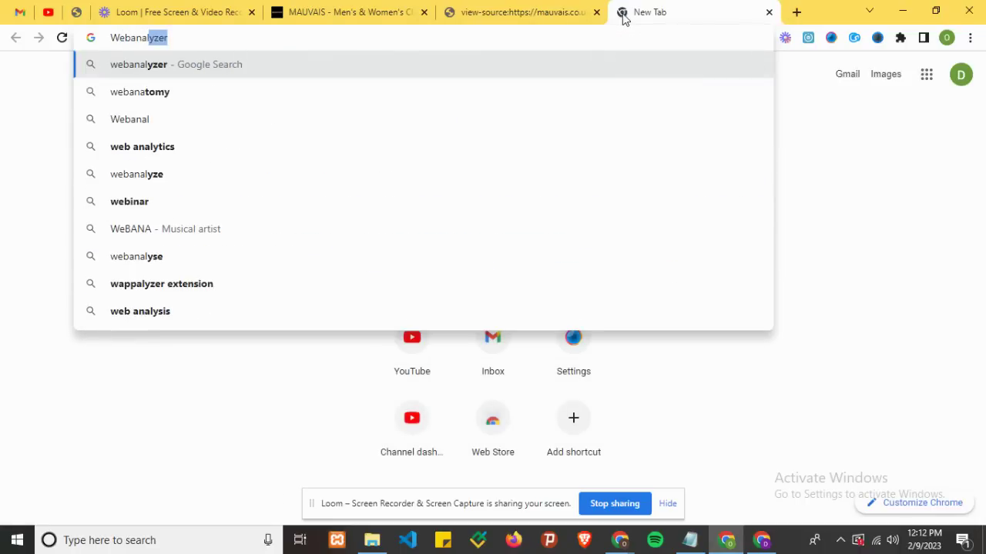
{"action": "type", "text": "yzer"}
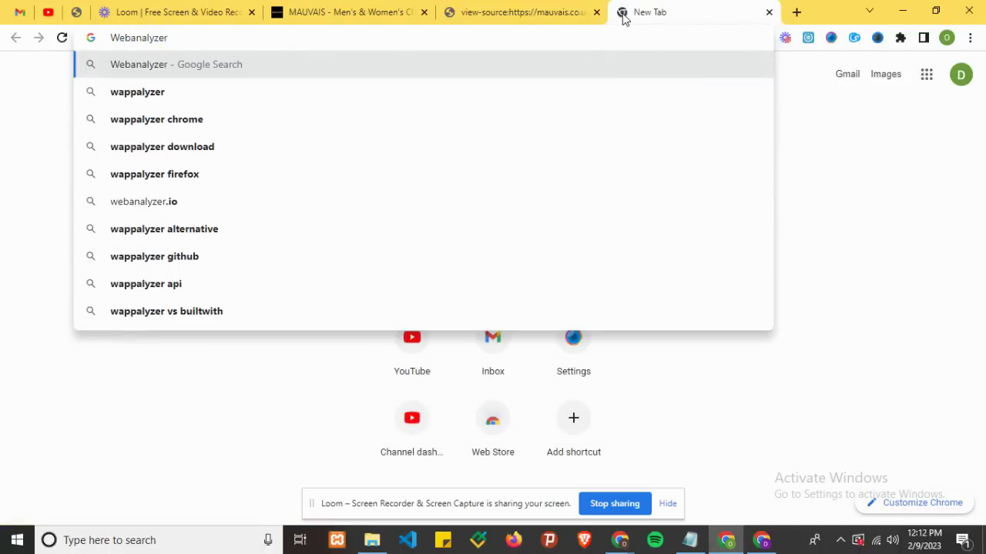
{"action": "key", "text": "Down"}
{"action": "key", "text": "Down"}
{"action": "key", "text": "Return"}
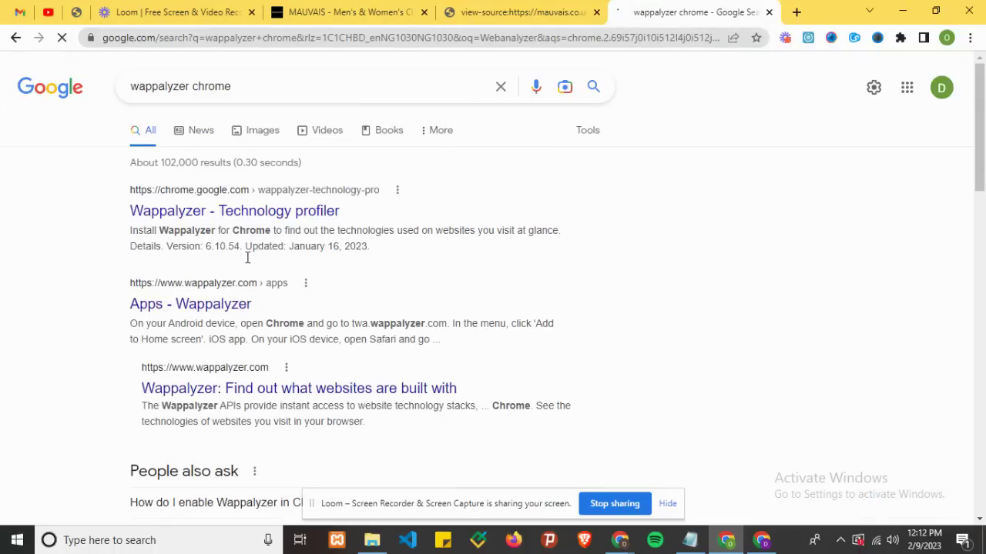
Step: Install Wappalyzer – Technology profiler with Add to Chrome and confirm Add extension
{"action": "mouse_move", "coordinate": [980, 151]}
{"action": "left_mouse_down"}
{"action": "mouse_move", "coordinate": [980, 269]}
{"action": "mouse_move", "coordinate": [974, 136]}
{"action": "left_mouse_up"}
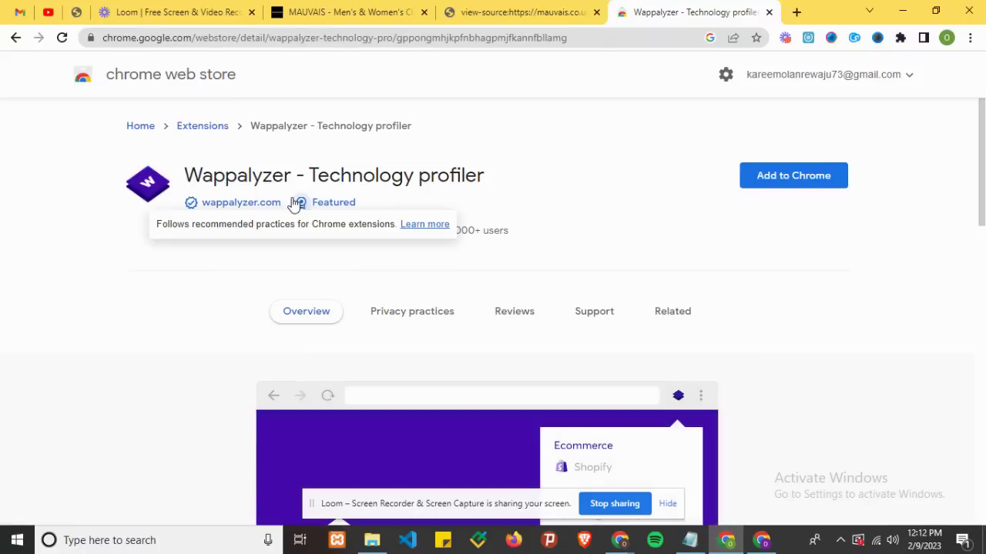
{"action": "left_click", "coordinate": [773, 177]}
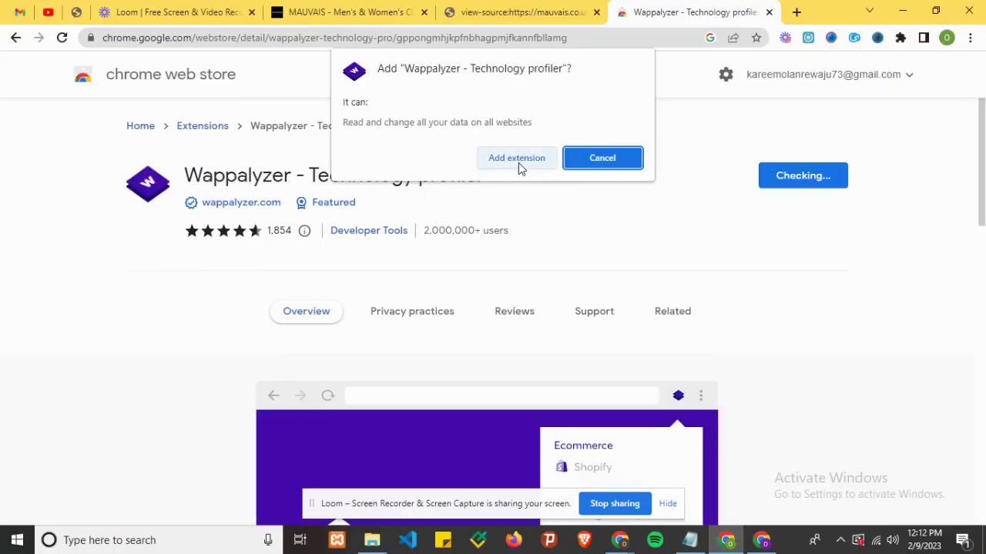
{"action": "left_click", "coordinate": [518, 162]}
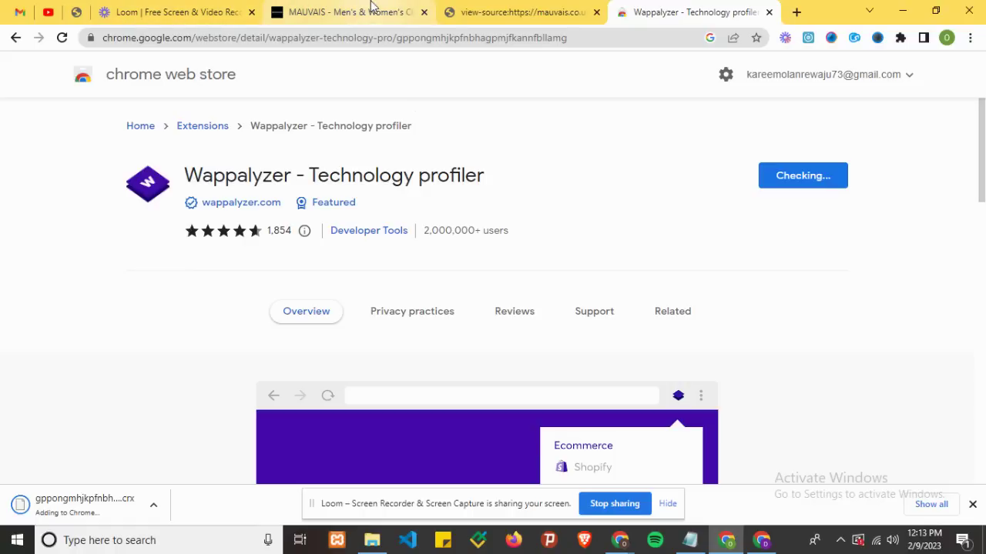
Step: Cycle through the page source, Loom and PDF tabs, ending on the Wappalyzer store page
{"action": "left_click", "coordinate": [579, 9]}
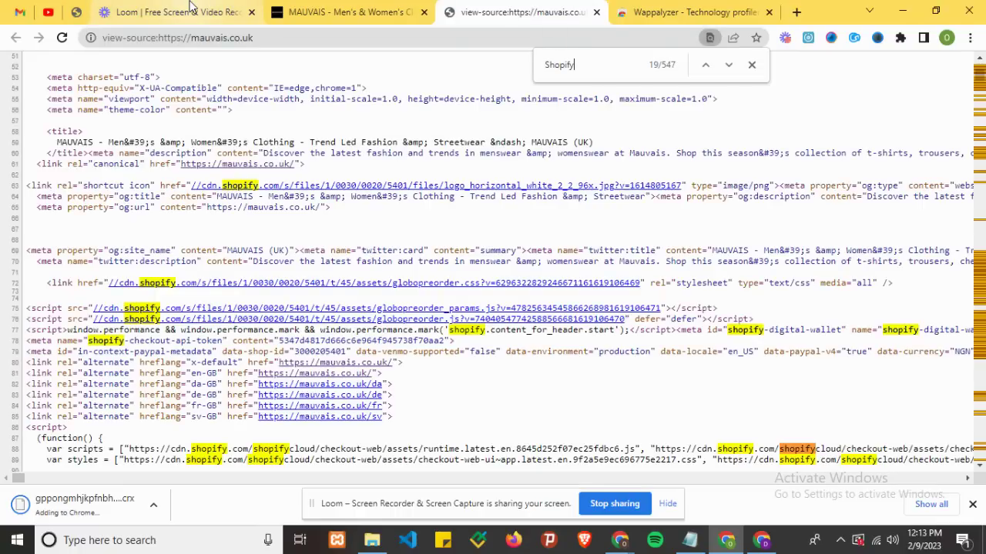
{"action": "left_click", "coordinate": [193, 8]}
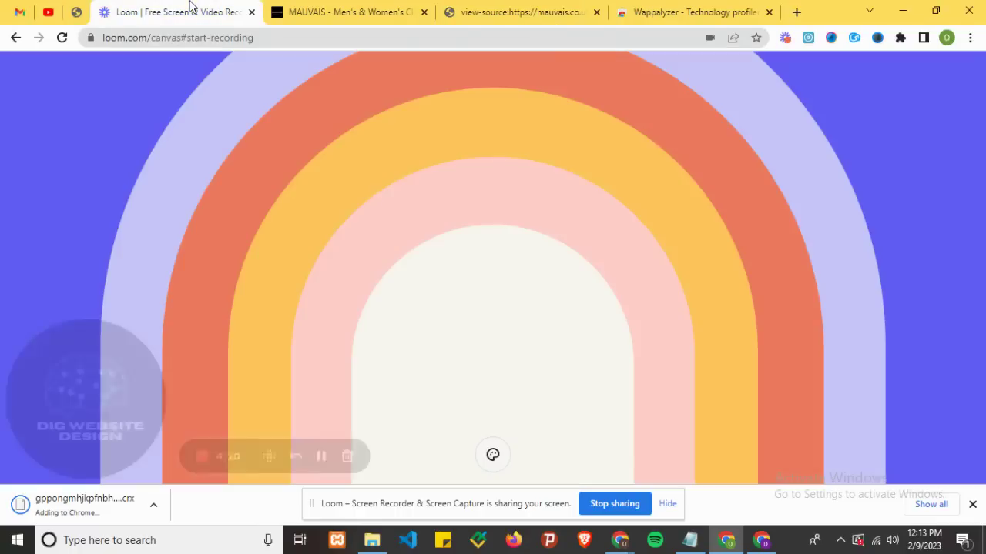
{"action": "left_click", "coordinate": [81, 10]}
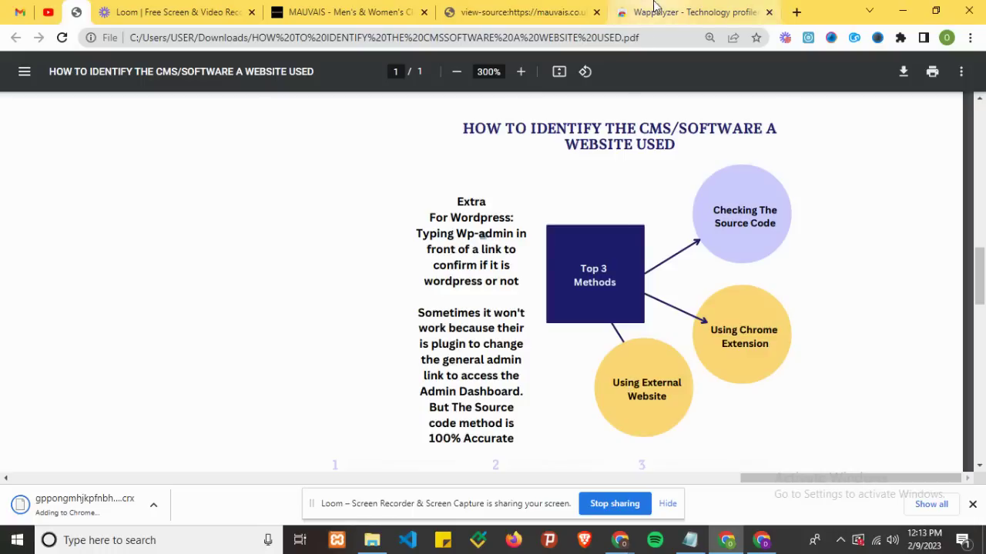
{"action": "left_click", "coordinate": [655, 9]}
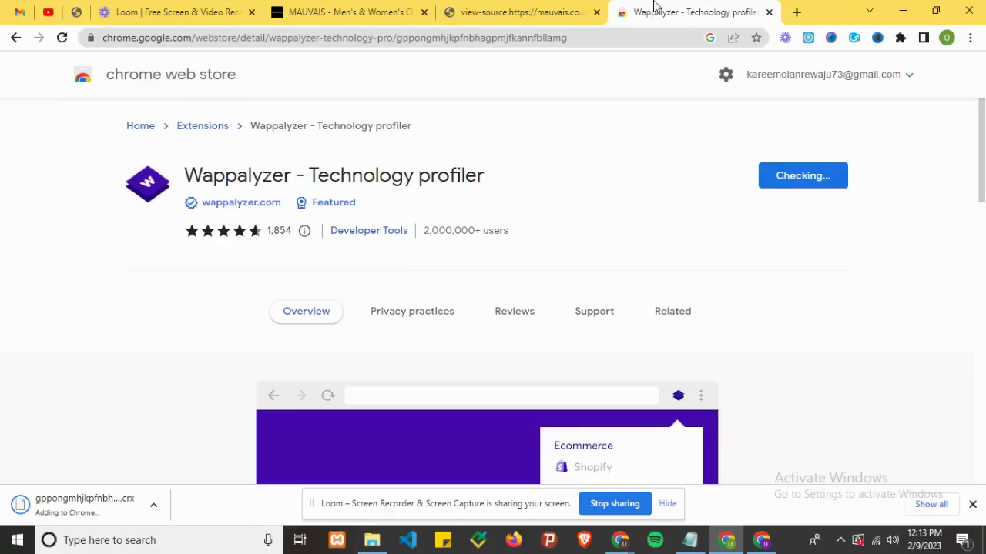
Step: Search Google in a new tab for 'Idenity the softwareb that my website is using'
{"action": "left_click", "coordinate": [804, 15]}
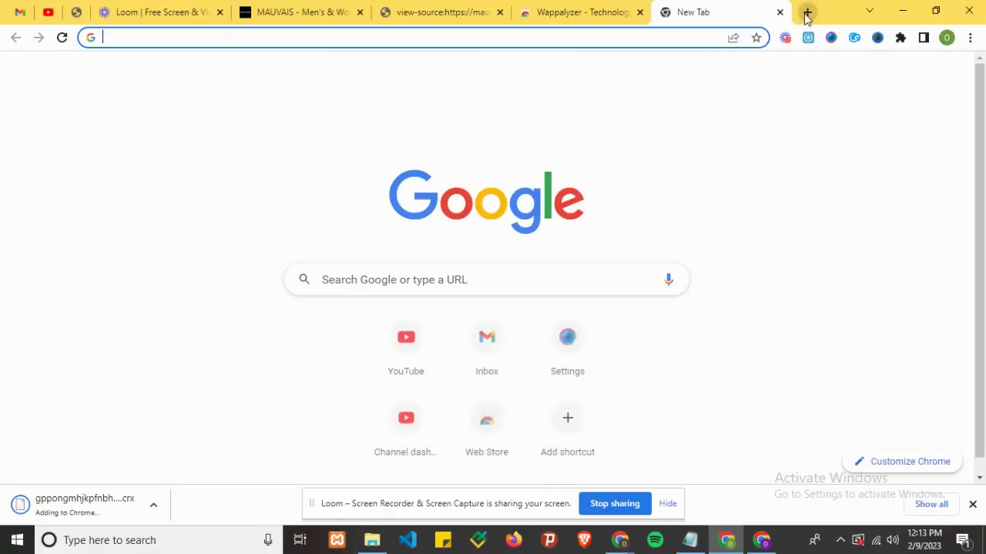
{"action": "type", "text": "Idenity"}
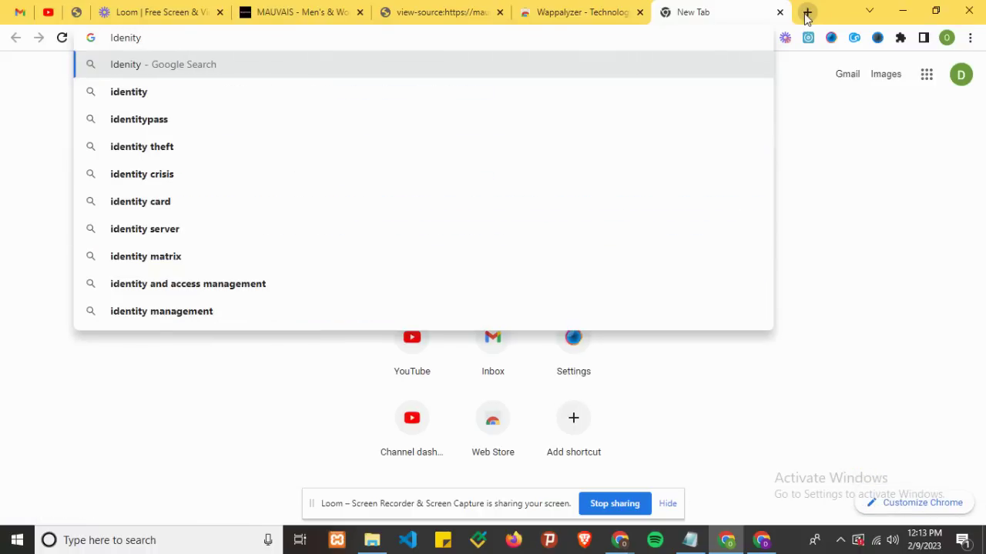
{"action": "type", "text": " the "}
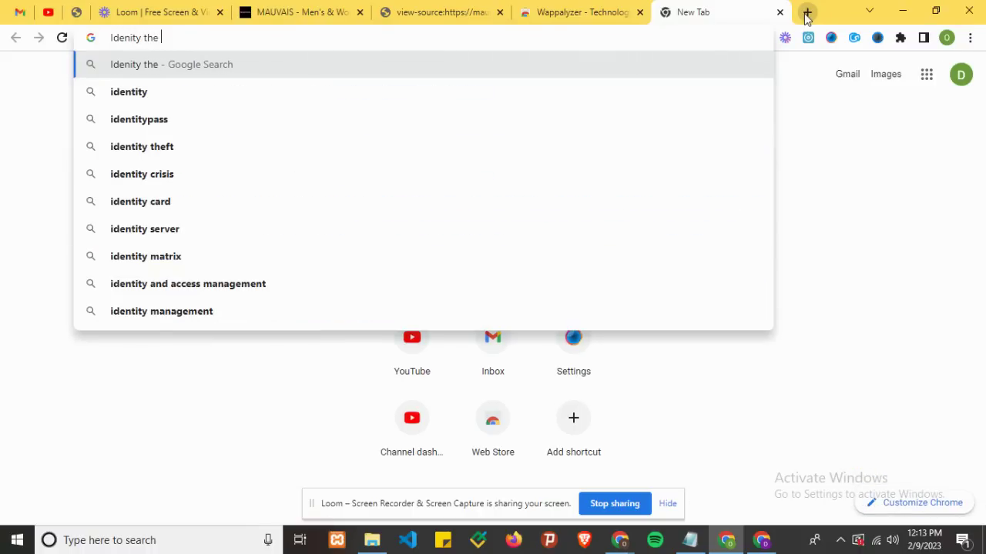
{"action": "type", "text": "software"}
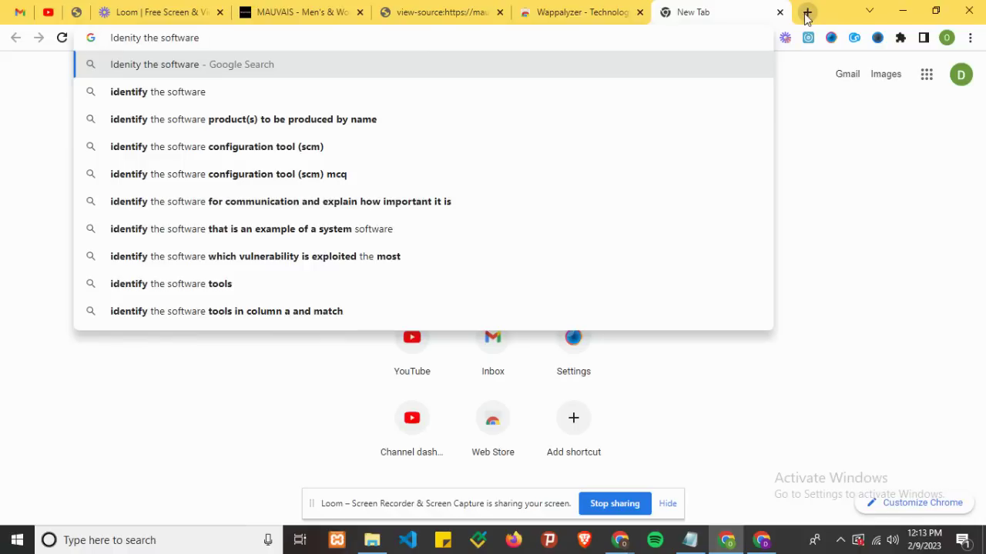
{"action": "type", "text": "b that "}
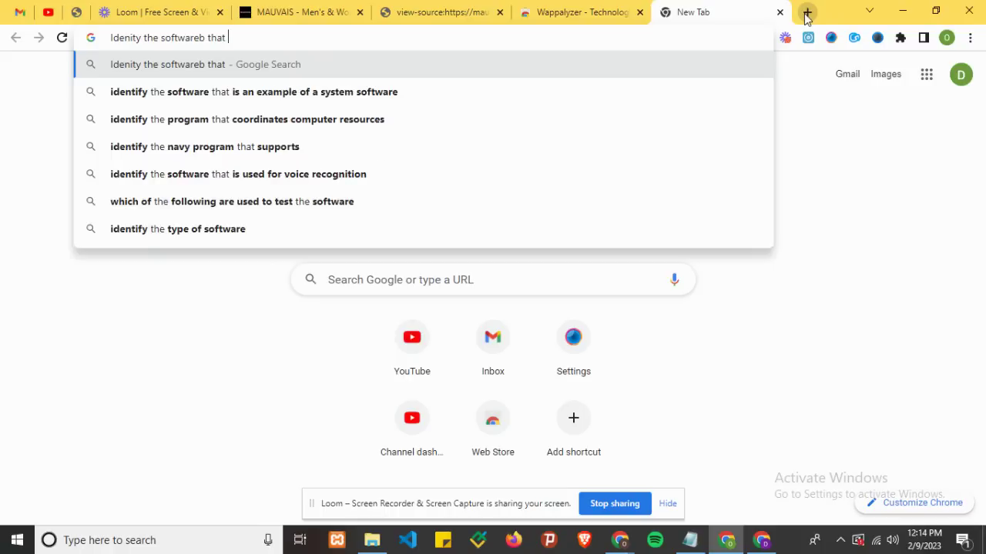
{"action": "type", "text": "my we"}
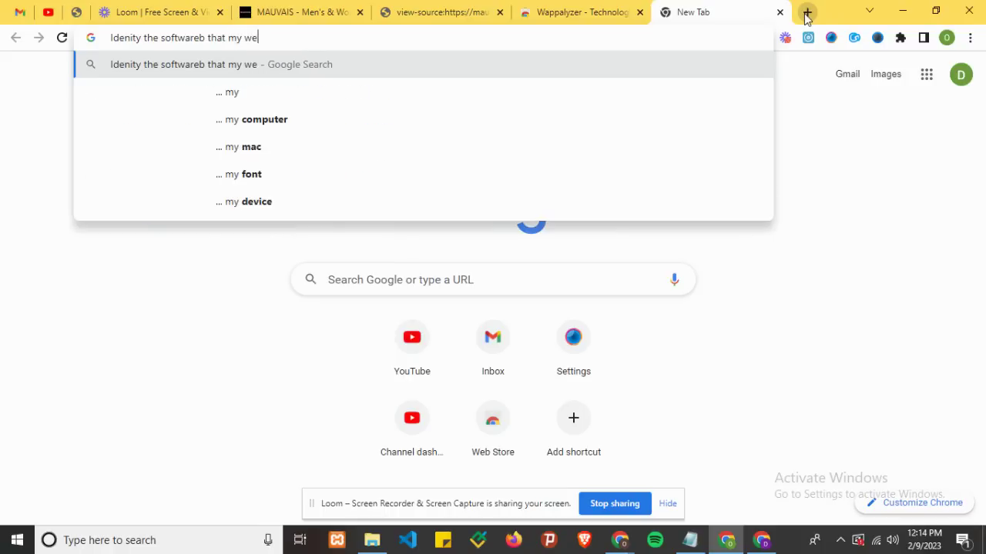
{"action": "type", "text": "bsite is using\\"}
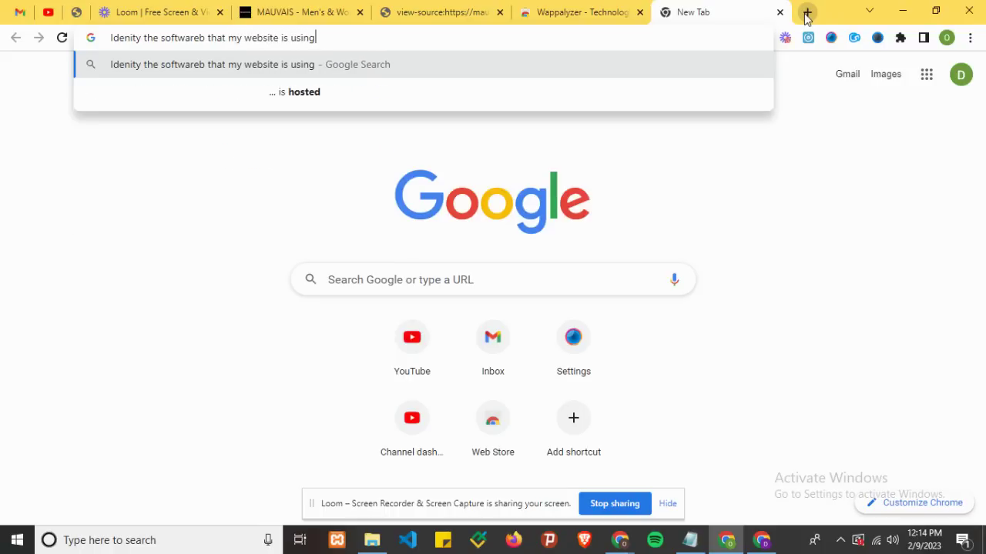
{"action": "key", "text": "Return"}
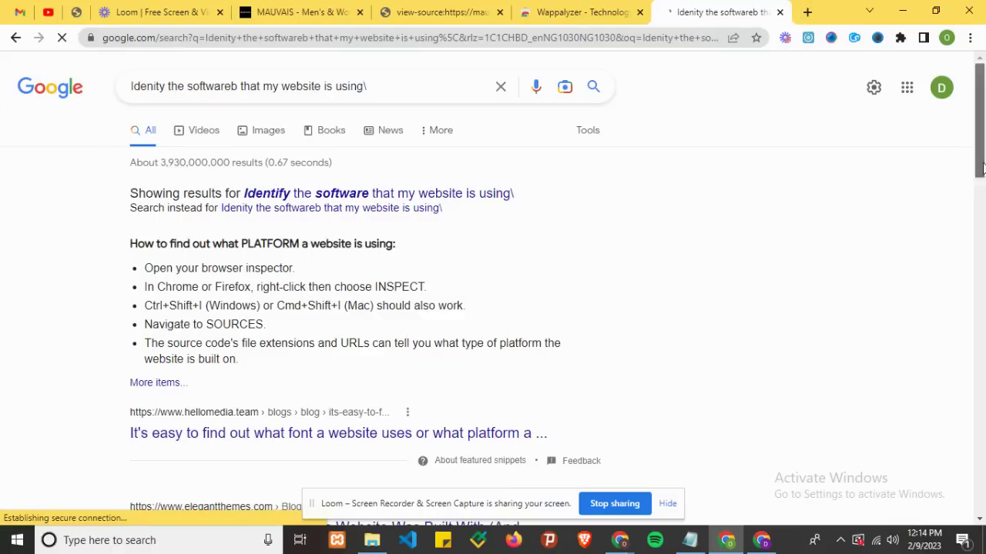
{"action": "left_click_drag", "start_coordinate": [982, 160], "coordinate": [983, 194]}
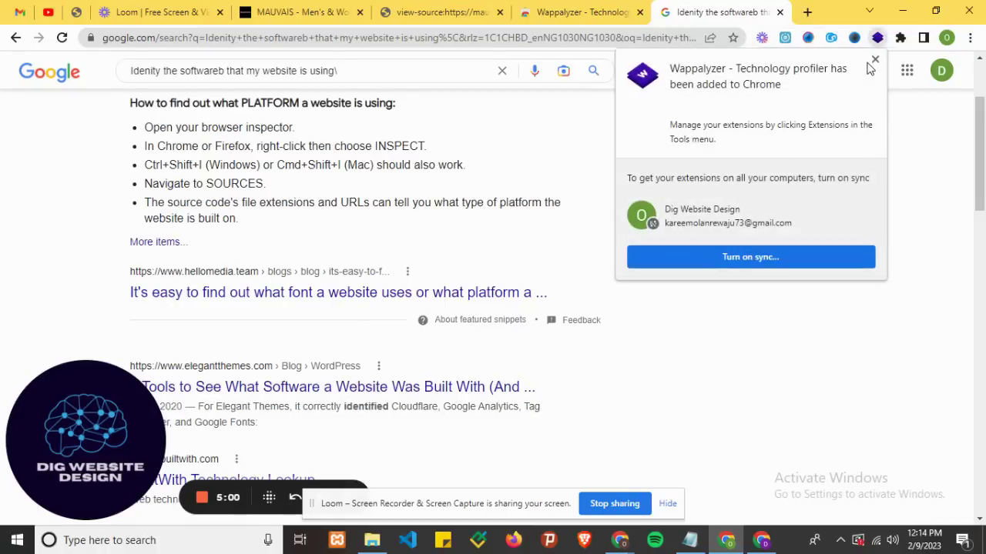
Step: Close the Wappalyzer welcome page and open the BuiltWith Technology Lookup result
{"action": "left_click", "coordinate": [779, 12]}
{"action": "left_click_drag", "start_coordinate": [968, 143], "coordinate": [983, 239]}
{"action": "left_click", "coordinate": [223, 240]}
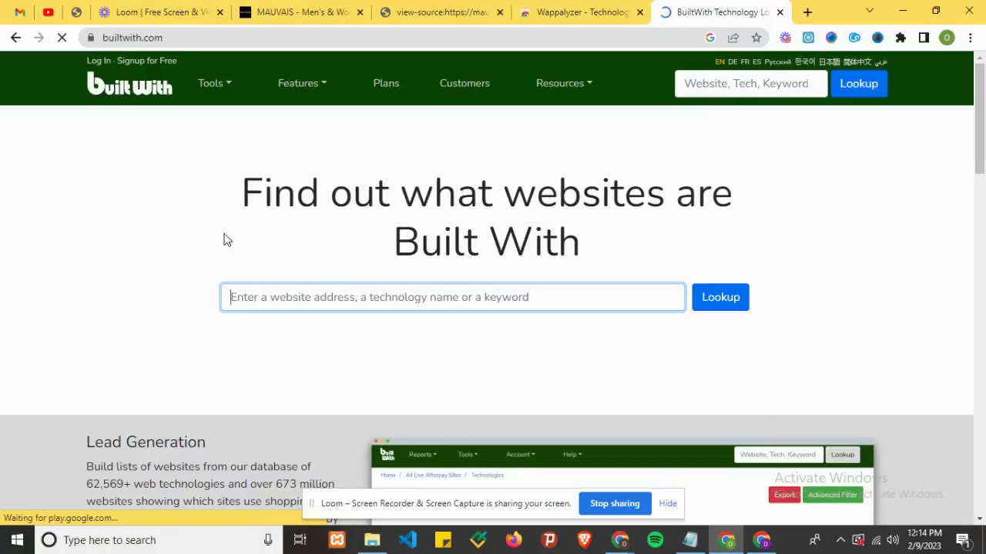
{"action": "left_click", "coordinate": [435, 11]}
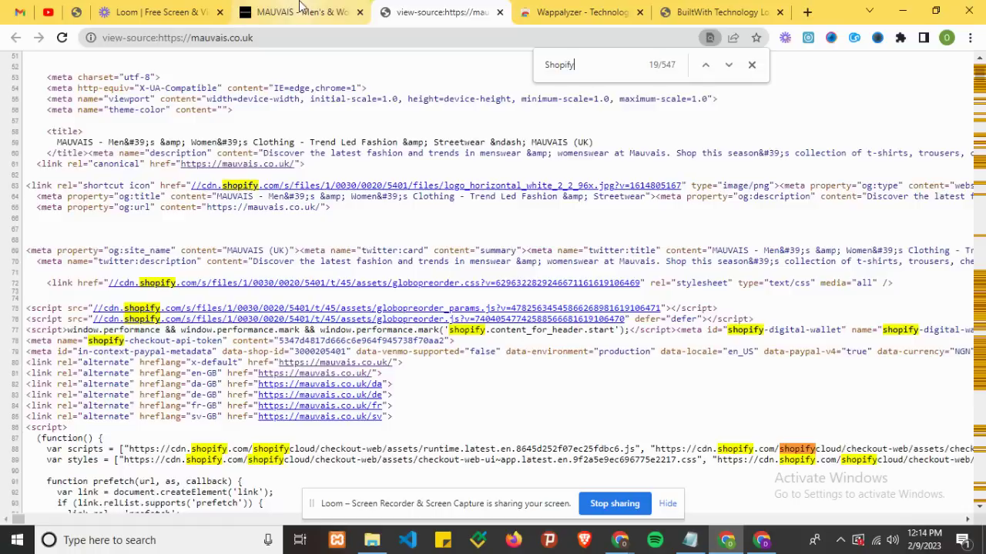
{"action": "left_click", "coordinate": [300, 12]}
{"action": "left_click", "coordinate": [271, 38]}
{"action": "key", "text": "ctrl+c"}
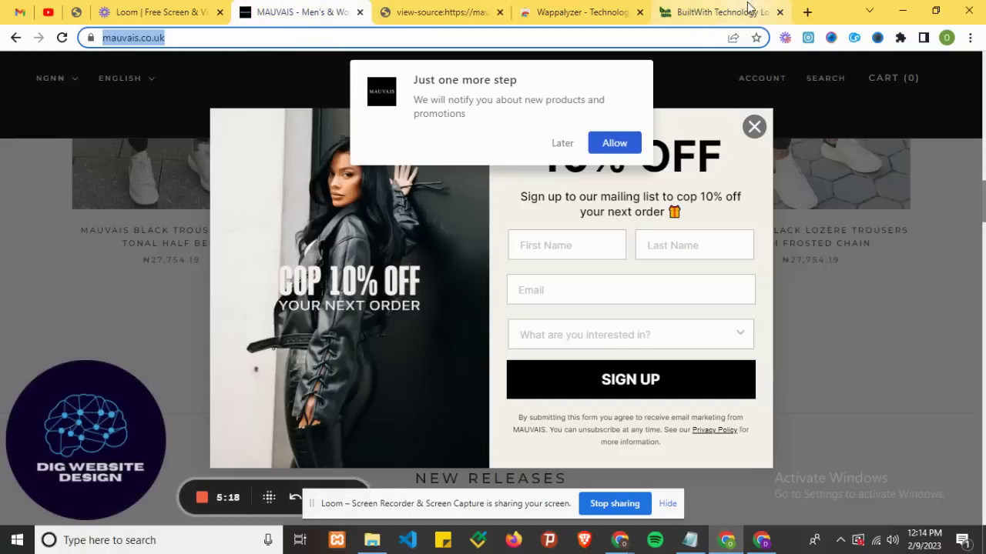
{"action": "left_click", "coordinate": [712, 12]}
{"action": "key", "text": "ctrl+v"}
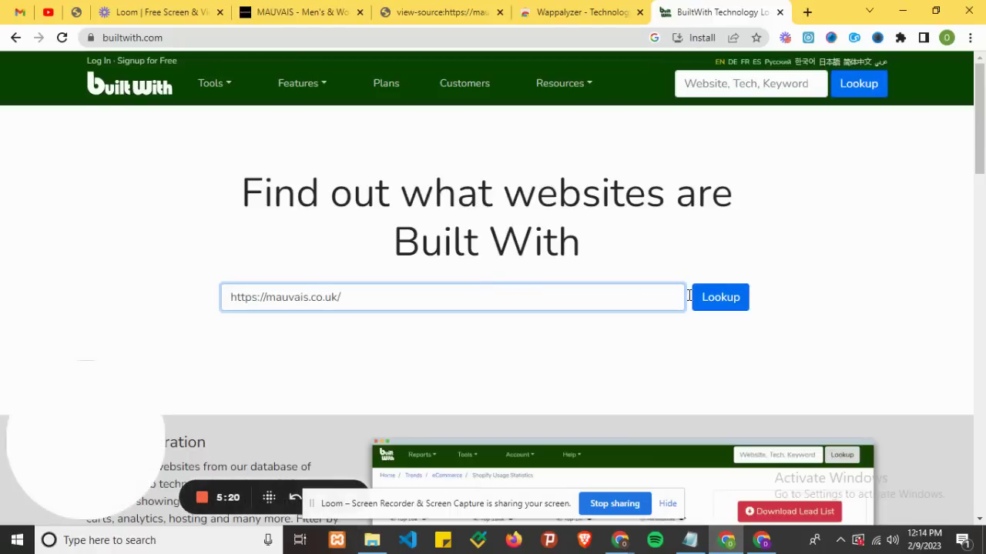
{"action": "left_click", "coordinate": [698, 300]}
{"action": "left_click", "coordinate": [698, 301]}
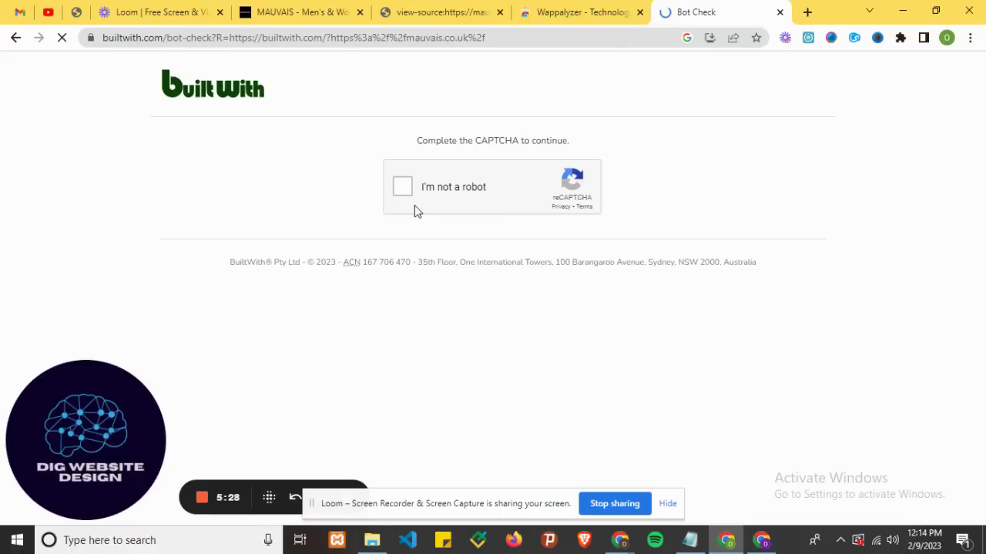
Step: Tick 'I'm not a robot', select the three bicycle images and verify
{"action": "left_click", "coordinate": [408, 188]}
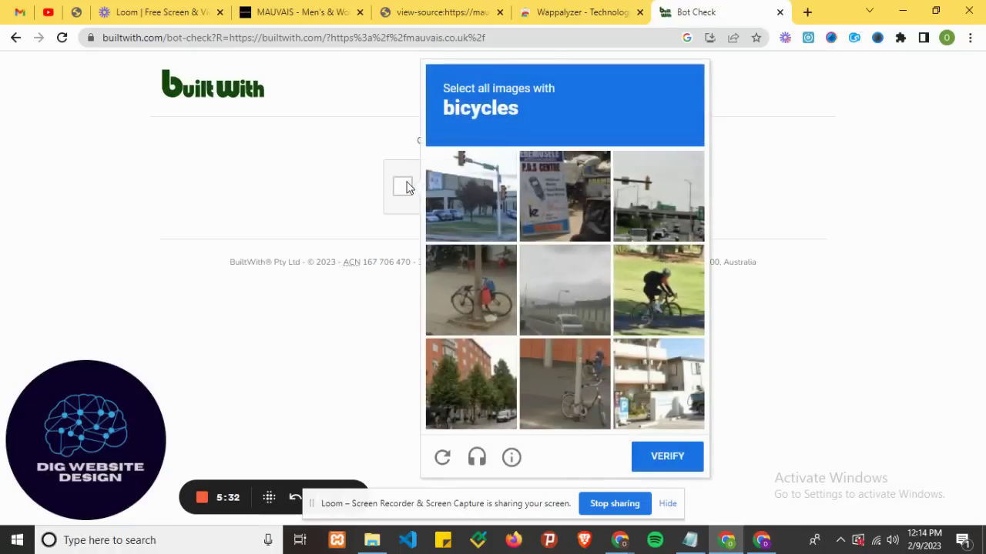
{"action": "left_click", "coordinate": [471, 289]}
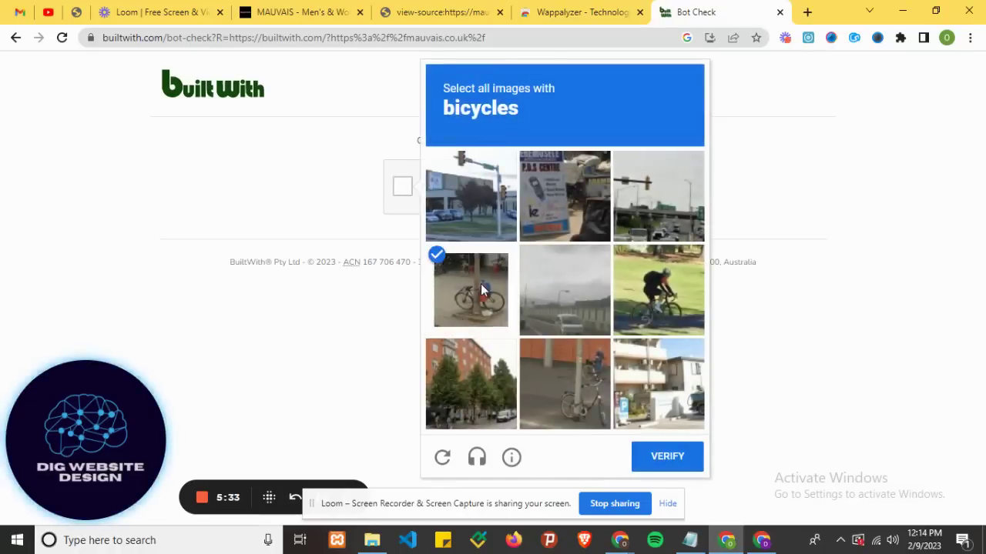
{"action": "left_click", "coordinate": [659, 289]}
{"action": "left_click", "coordinate": [599, 420]}
{"action": "left_click", "coordinate": [663, 458]}
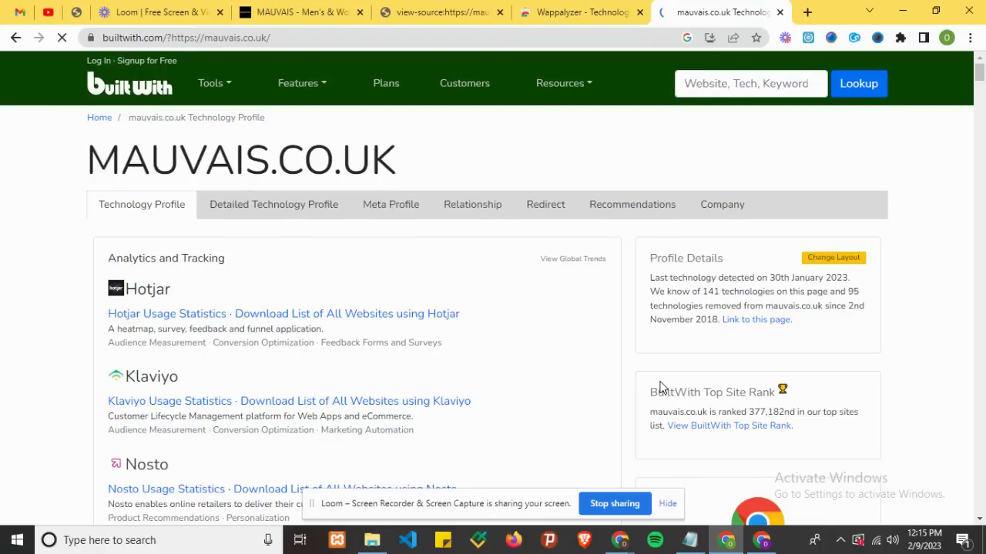
Step: Scroll the MAUVAIS.CO.UK profile to the eCommerce section showing Shopify and Prestige Theme
{"action": "left_click_drag", "start_coordinate": [980, 74], "coordinate": [981, 113]}
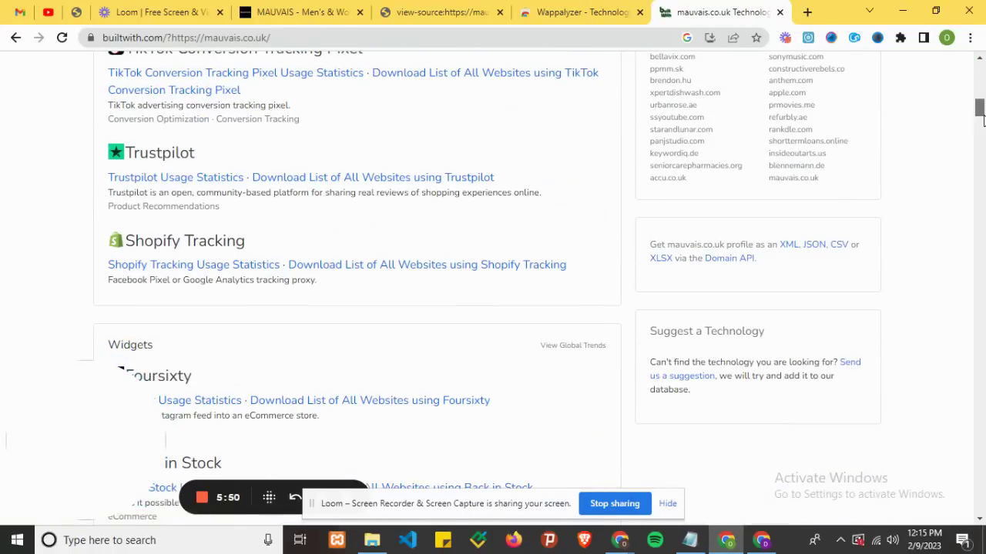
{"action": "left_click_drag", "start_coordinate": [980, 113], "coordinate": [982, 193]}
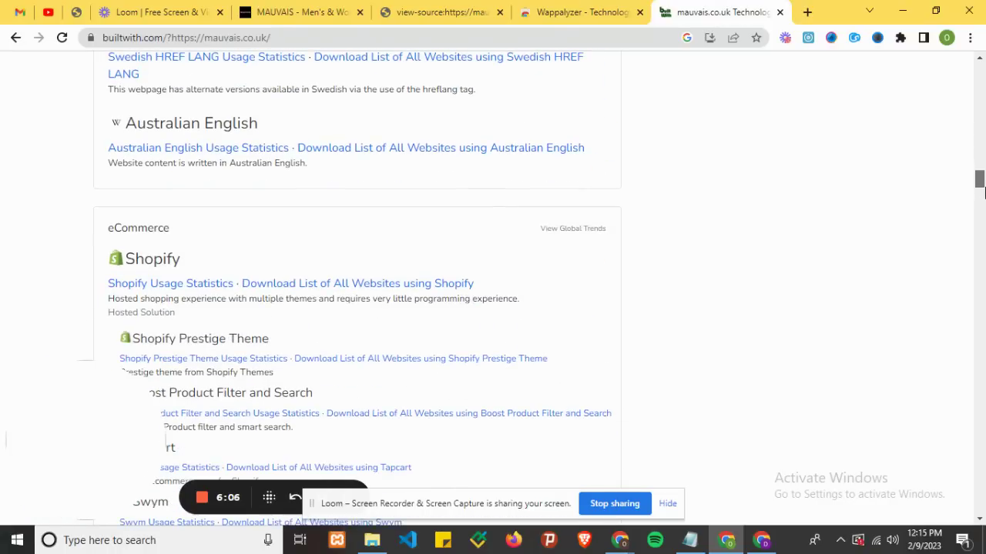